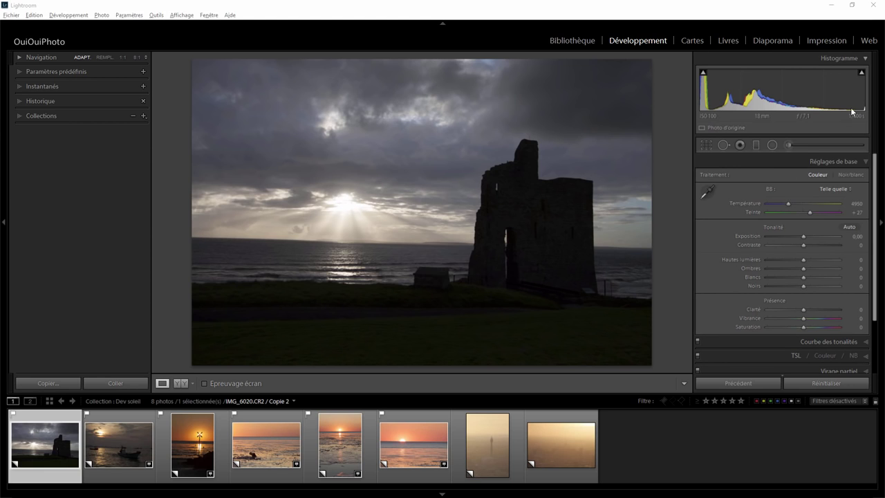
# Turn on the highlight-clipping warning and browse the sunset thumbnails to the tower portrait IMG_1295.CR2.
pyautogui.click(861, 72)
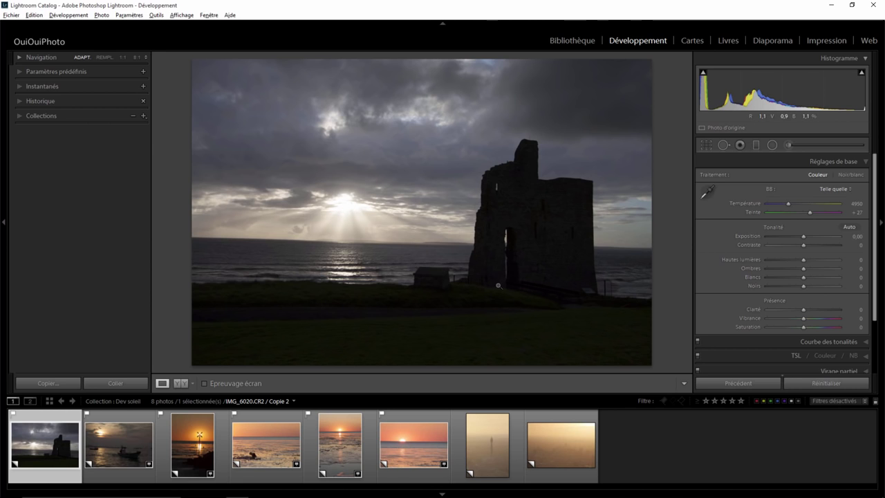
pyautogui.click(136, 426)
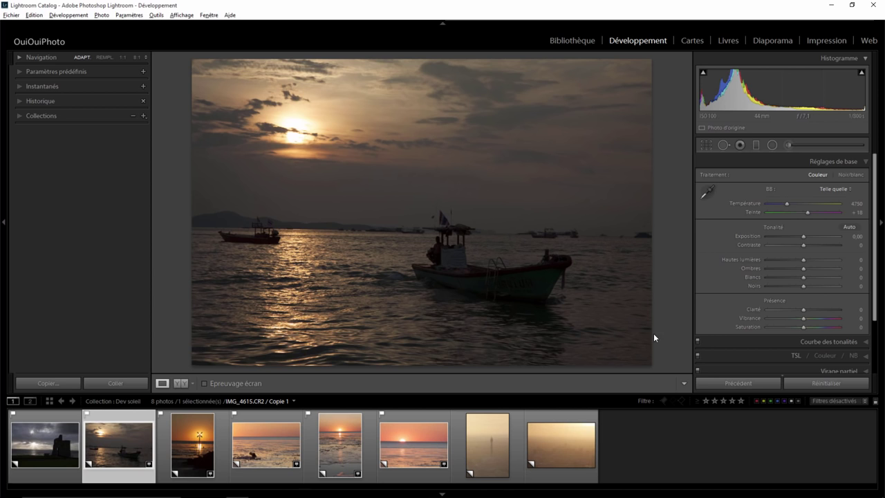
pyautogui.click(49, 442)
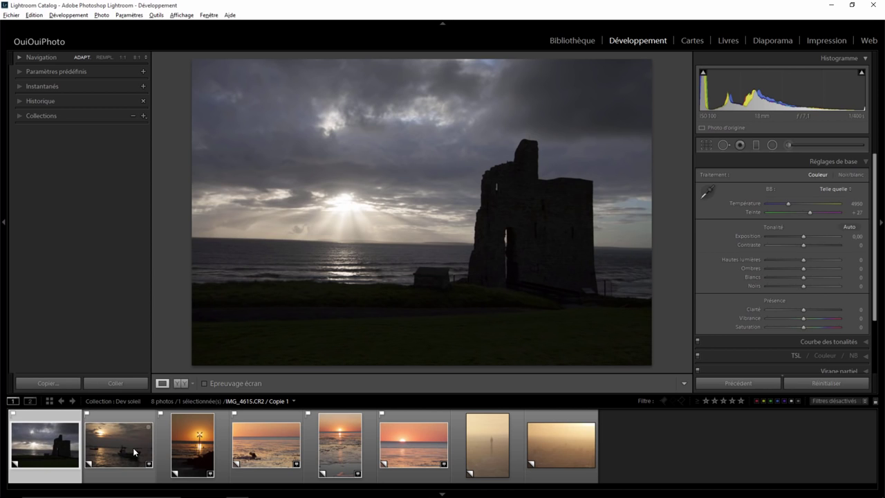
pyautogui.click(408, 449)
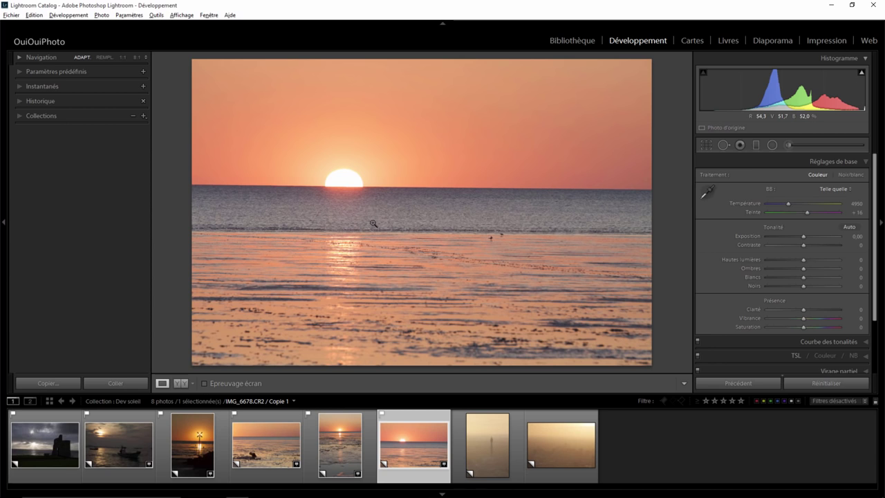
pyautogui.click(559, 432)
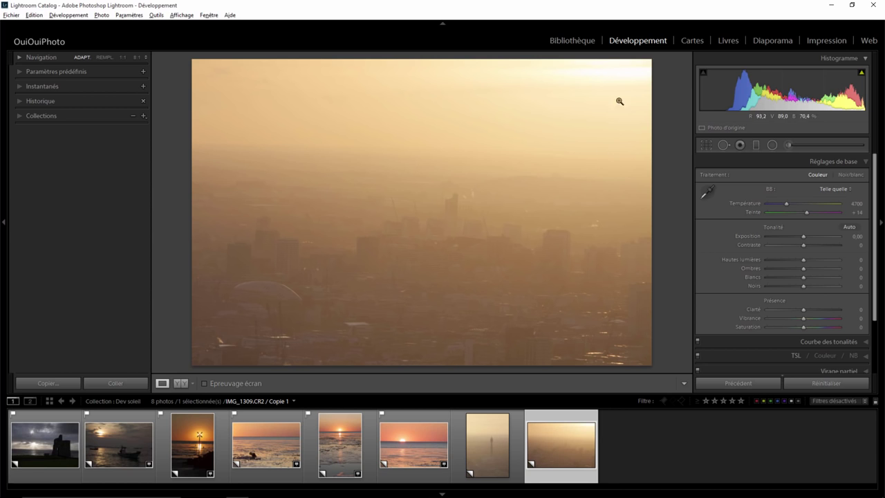
pyautogui.click(481, 435)
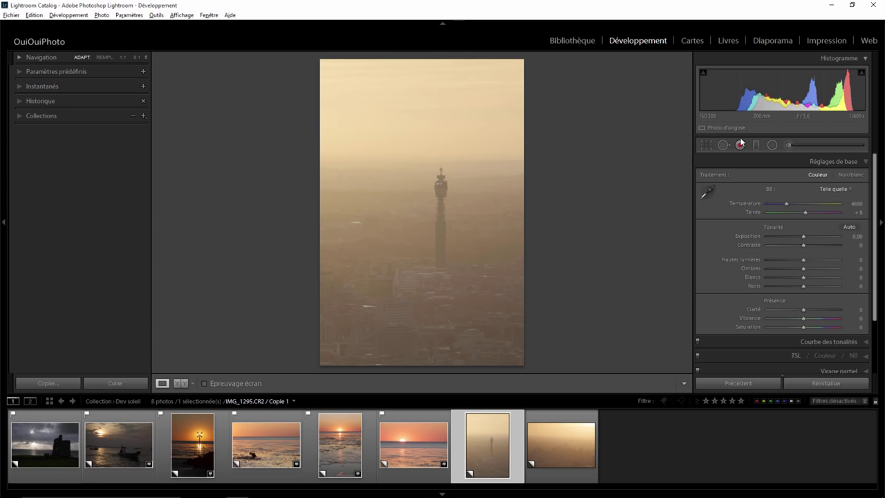
# Draw a feathered radial filter ellipse in the sky above the tower.
pyautogui.click(772, 145)
pyautogui.moveTo(430, 106); pyautogui.dragTo(493, 142)
pyautogui.moveTo(430, 104)
pyautogui.mouseDown()
pyautogui.moveTo(458, 123)
pyautogui.moveTo(450, 118)
pyautogui.mouseUp()
pyautogui.moveTo(805, 212); pyautogui.dragTo(821, 210)
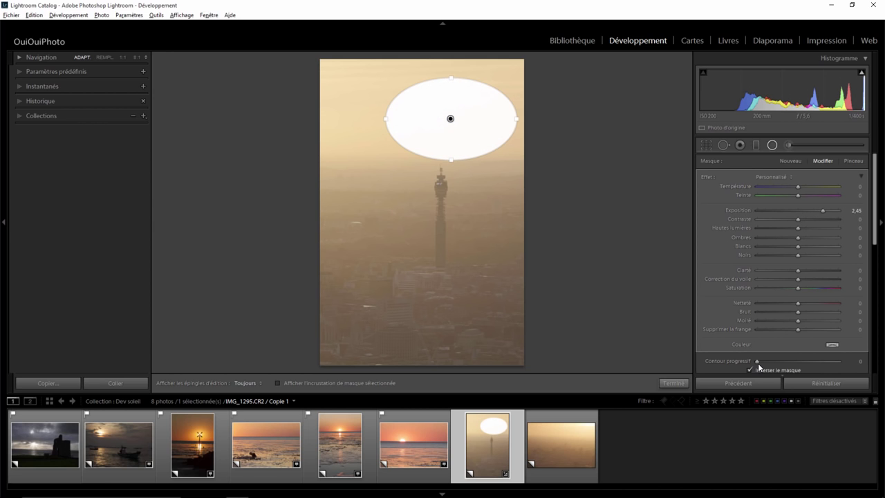
pyautogui.moveTo(758, 363); pyautogui.dragTo(792, 361)
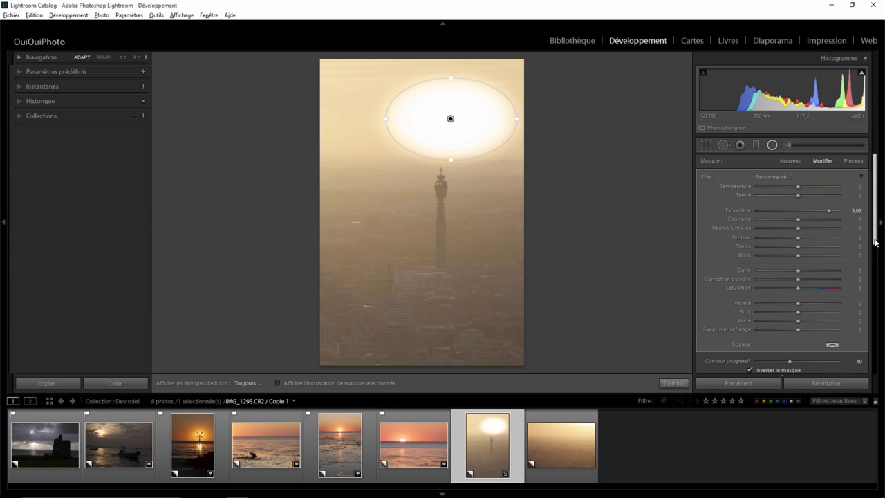
pyautogui.moveTo(875, 251); pyautogui.dragTo(875, 278)
pyautogui.click(852, 295)
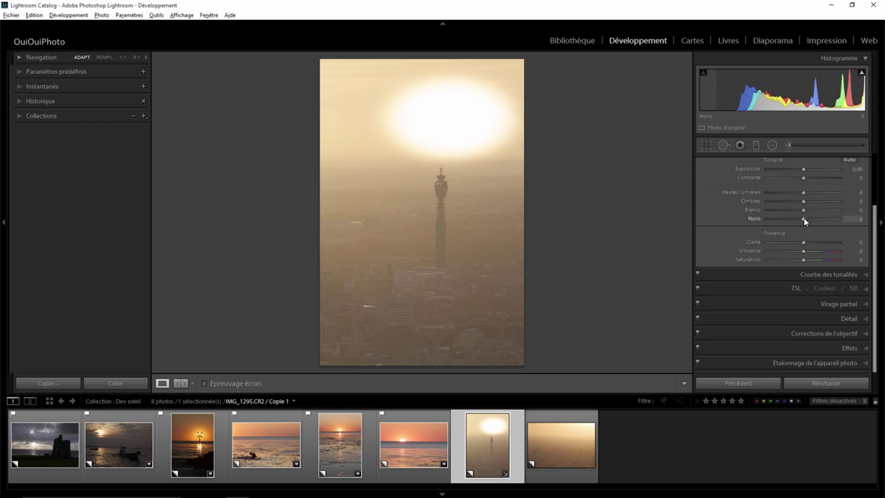
# Darken the blacks and lower saturation, then reset all of the photo's adjustments.
pyautogui.moveTo(803, 219); pyautogui.dragTo(759, 220)
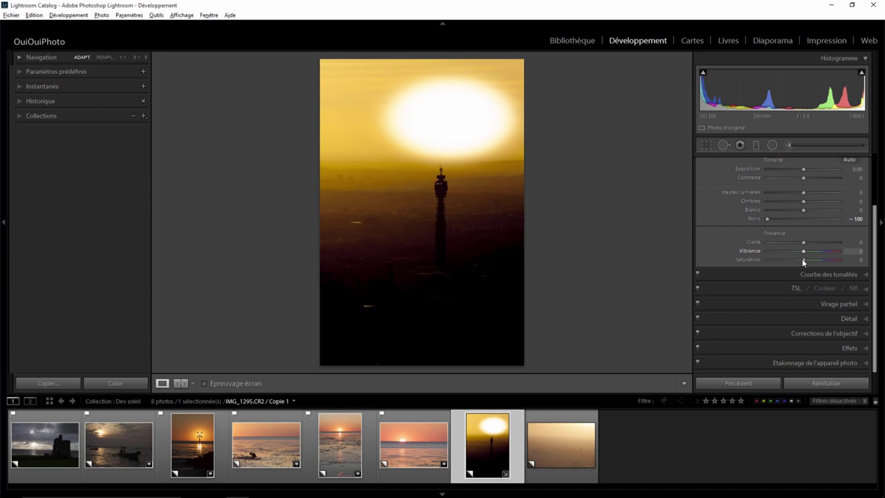
pyautogui.moveTo(802, 262); pyautogui.dragTo(788, 260)
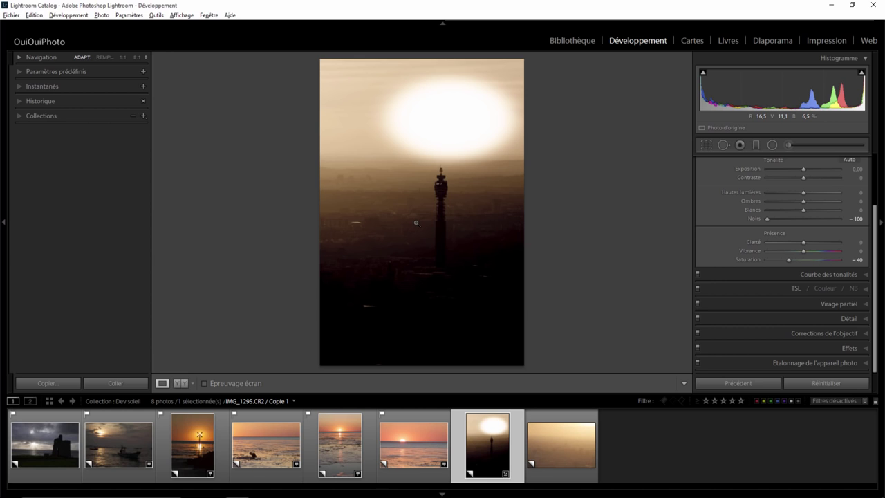
pyautogui.click(820, 382)
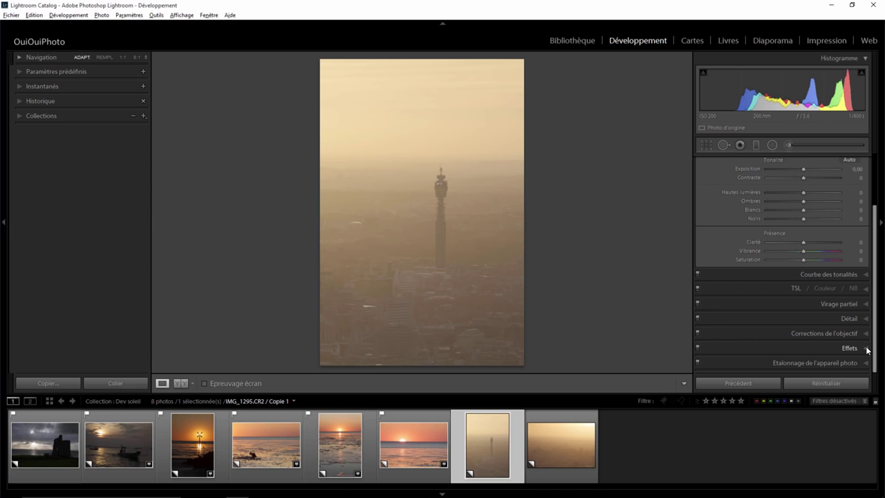
# Set the tower photo's Dehaze (Correction du voile) to −8 in the Effects panel.
pyautogui.click(867, 350)
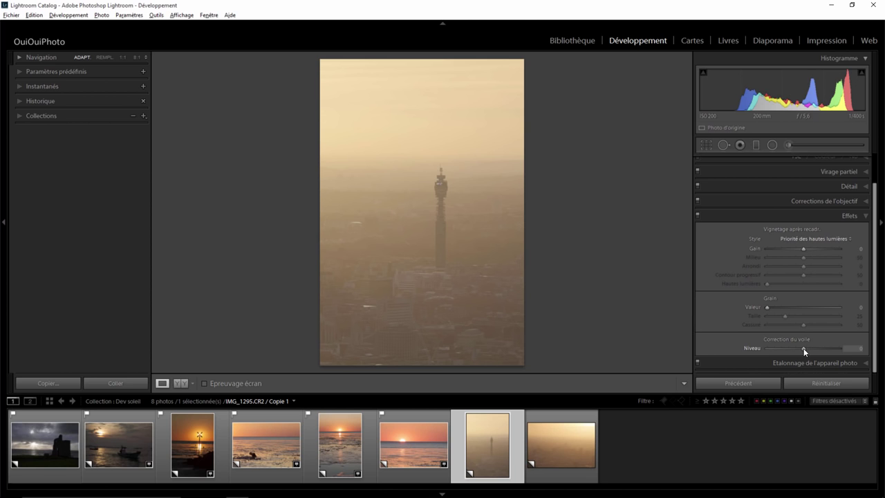
pyautogui.moveTo(801, 347); pyautogui.dragTo(799, 347)
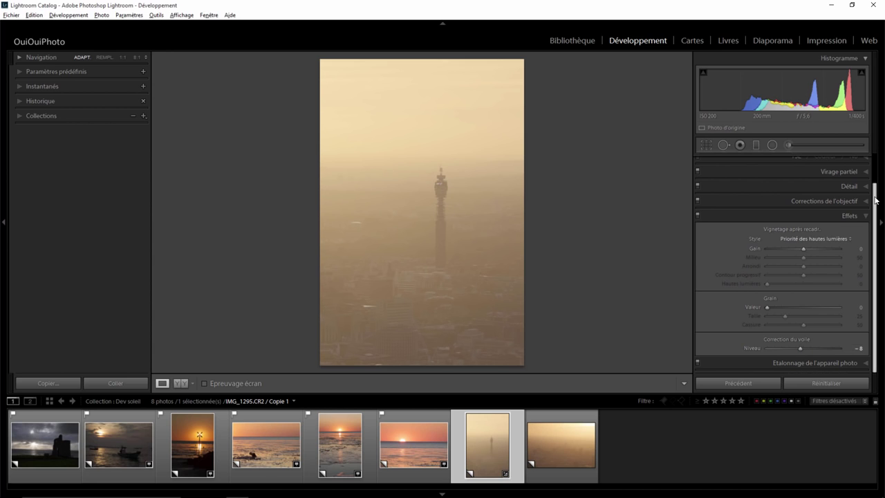
pyautogui.moveTo(877, 201); pyautogui.dragTo(876, 169)
# Warm the white balance to Temperature 5503 and try adding some Clarity.
pyautogui.click(865, 162)
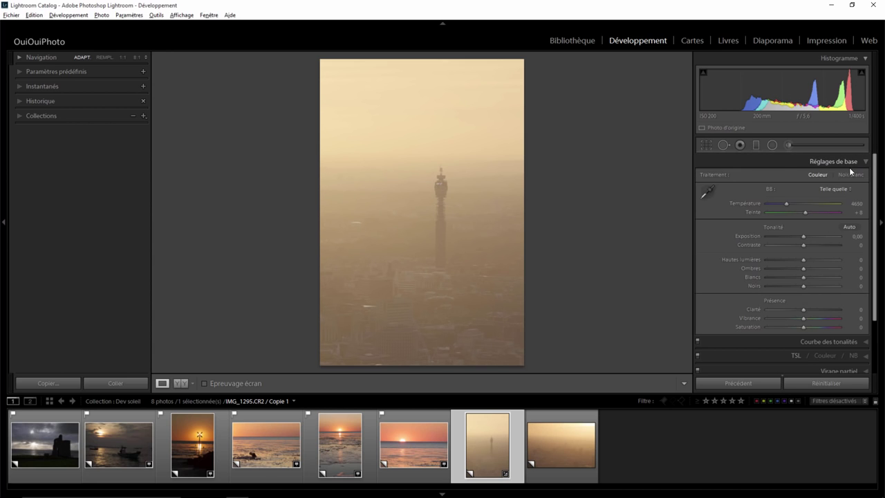
pyautogui.moveTo(786, 206); pyautogui.dragTo(795, 203)
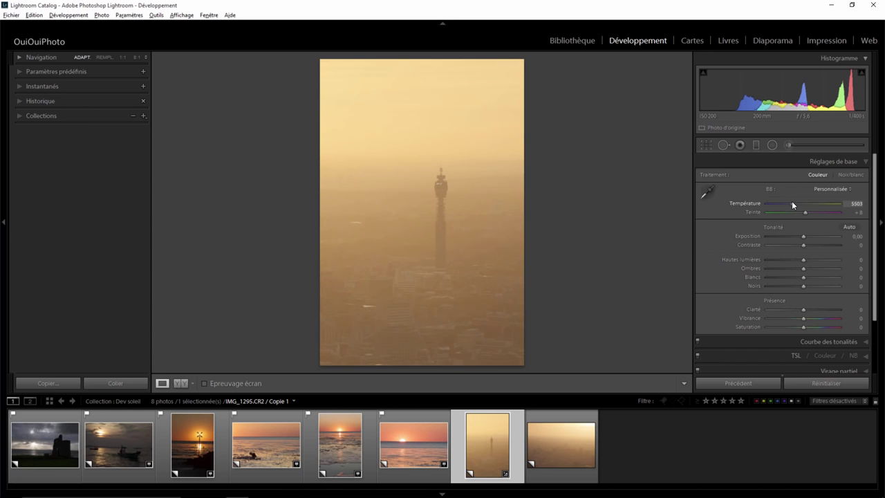
pyautogui.moveTo(794, 205); pyautogui.dragTo(792, 203)
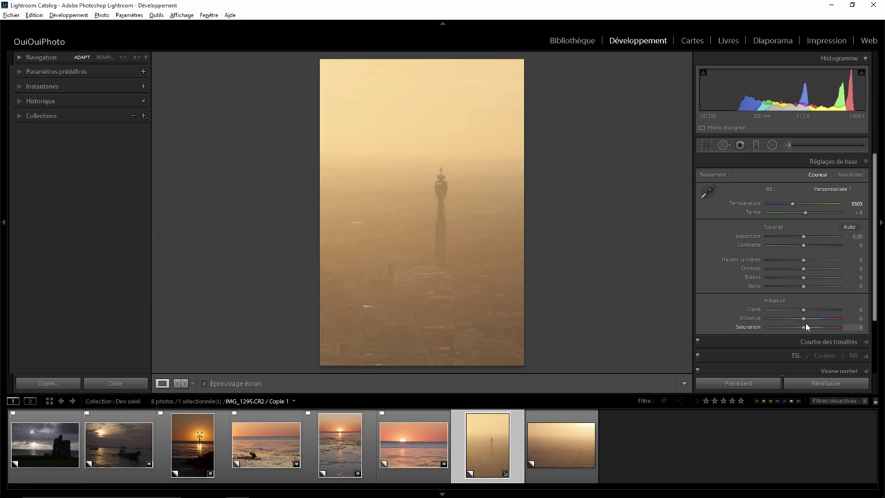
pyautogui.moveTo(803, 308); pyautogui.dragTo(826, 310)
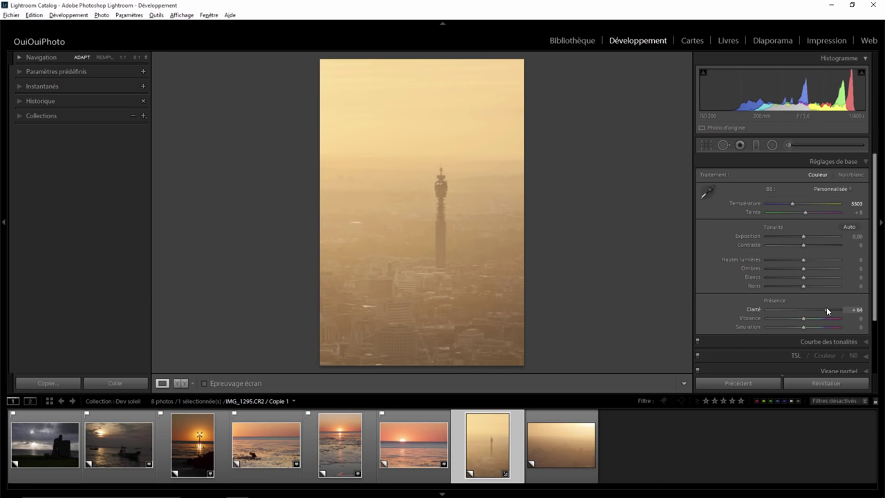
# Set Dehaze to −6 and reset Clarity back to zero.
pyautogui.moveTo(875, 262); pyautogui.dragTo(875, 346)
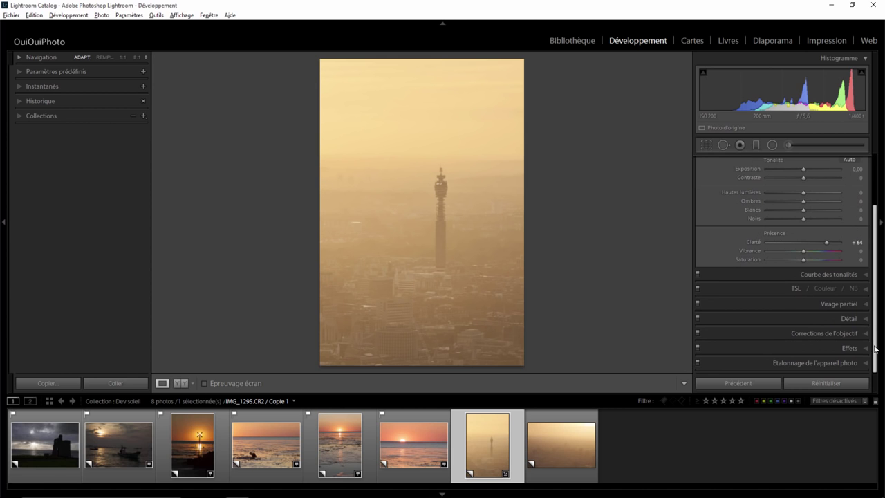
pyautogui.click(867, 349)
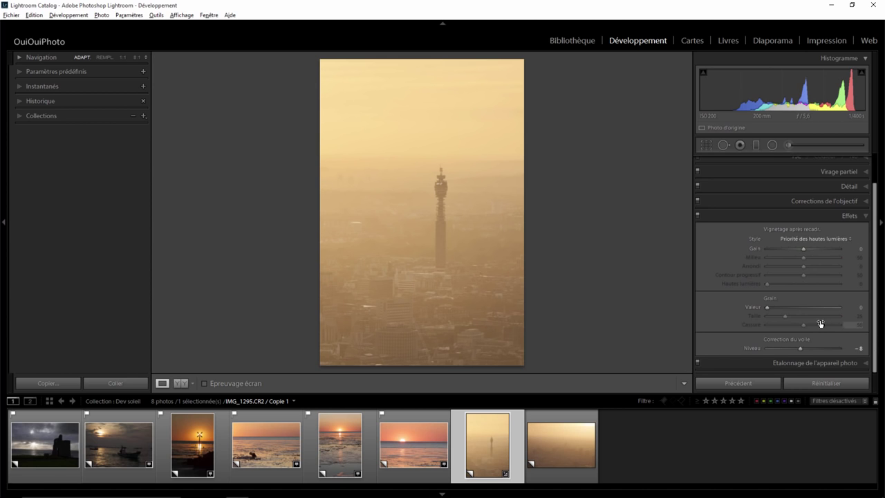
pyautogui.moveTo(798, 348)
pyautogui.mouseDown()
pyautogui.moveTo(827, 349)
pyautogui.moveTo(800, 346)
pyautogui.mouseUp()
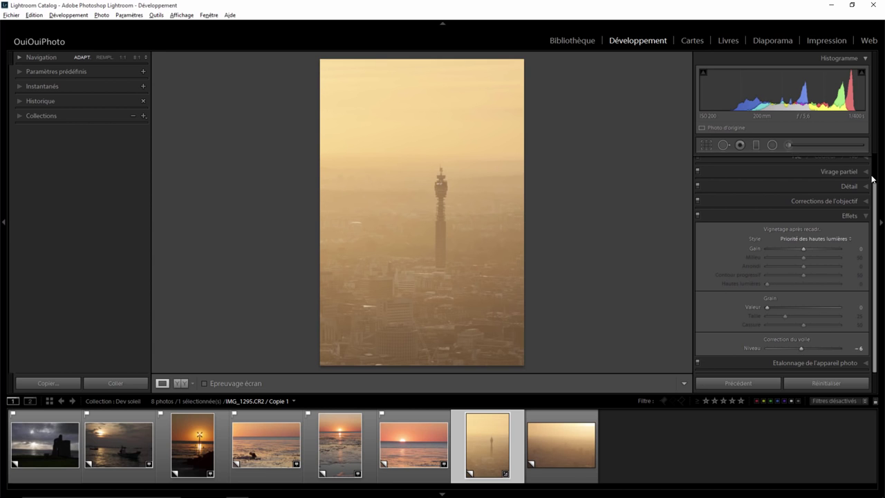
pyautogui.moveTo(875, 188); pyautogui.dragTo(878, 157)
pyautogui.click(831, 162)
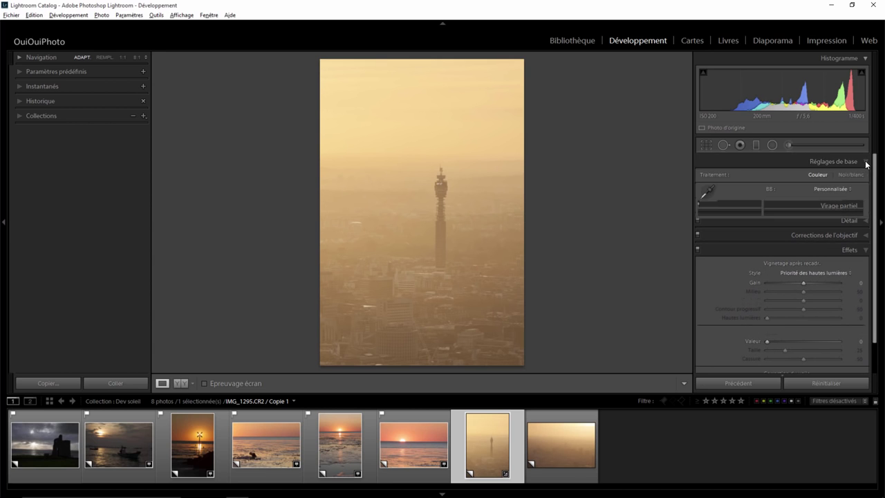
pyautogui.doubleClick(823, 310)
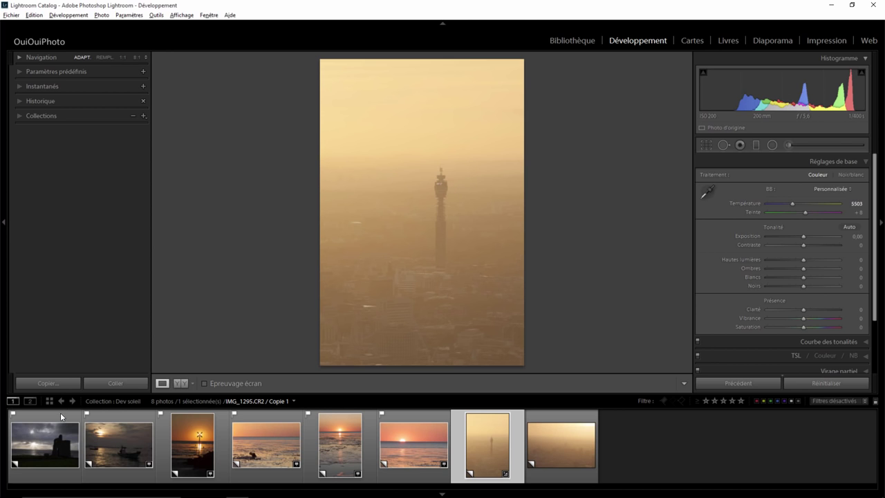
# Open the castle sunset photo and straighten its horizon with a crop.
pyautogui.click(61, 418)
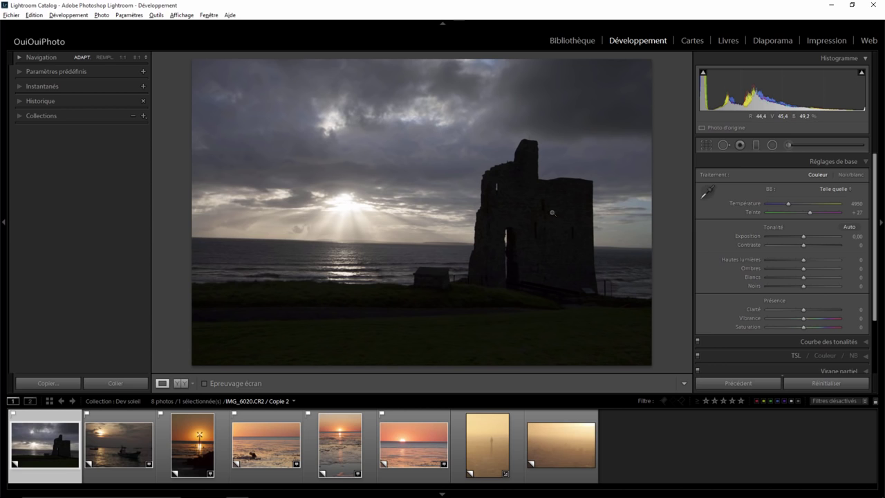
pyautogui.click(707, 146)
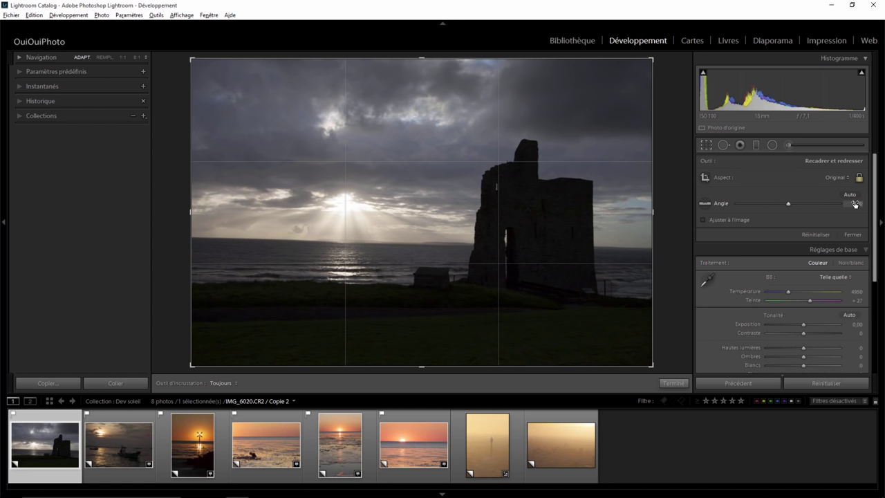
pyautogui.moveTo(855, 203); pyautogui.dragTo(845, 203)
pyautogui.click(673, 383)
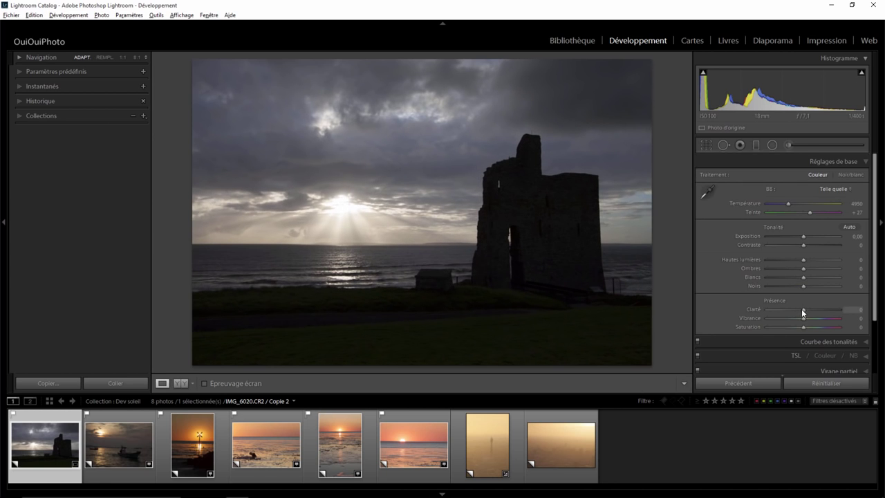
# Raise the castle photo's Clarity to +100.
pyautogui.moveTo(805, 309); pyautogui.dragTo(825, 309)
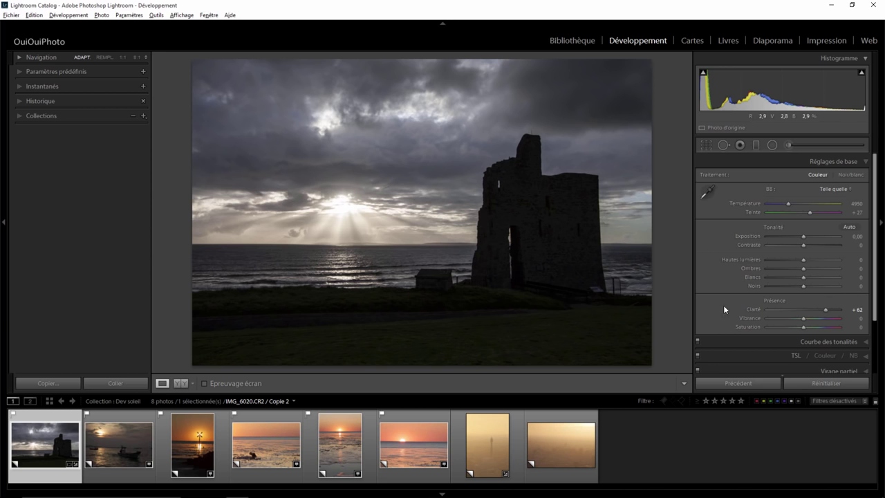
pyautogui.moveTo(832, 313); pyautogui.dragTo(841, 310)
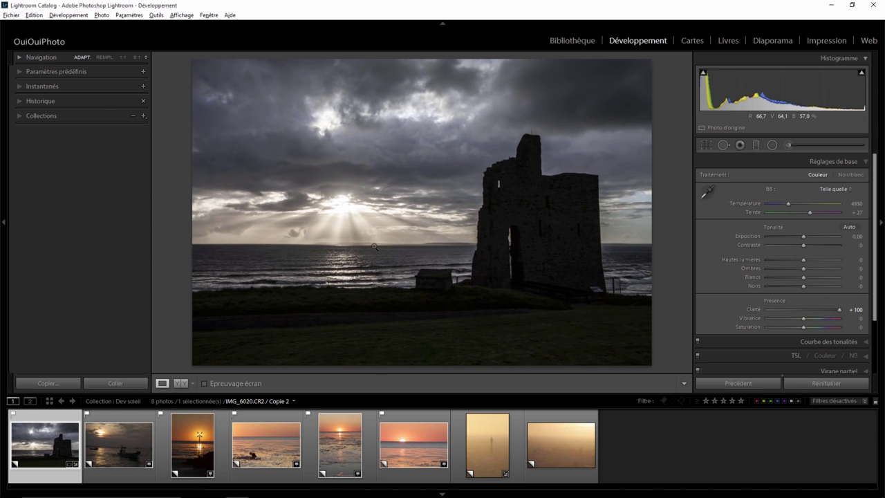
pyautogui.click(772, 145)
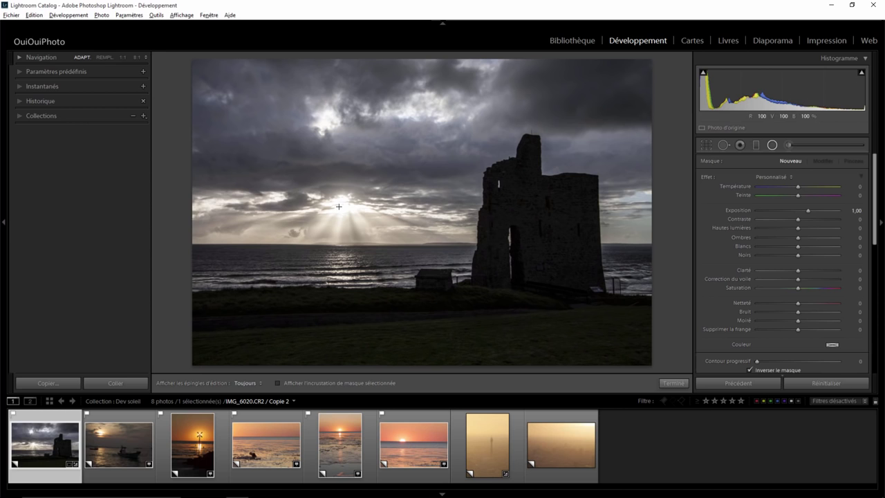
# Add a sky graduated filter with Exposure 0 and Clarity −65, tilted lower on the left.
pyautogui.press('m')
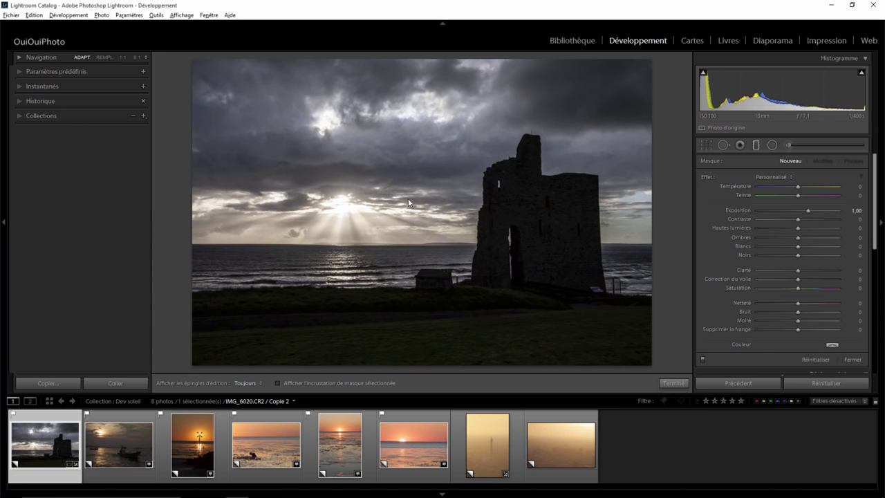
pyautogui.moveTo(402, 202); pyautogui.dragTo(399, 174)
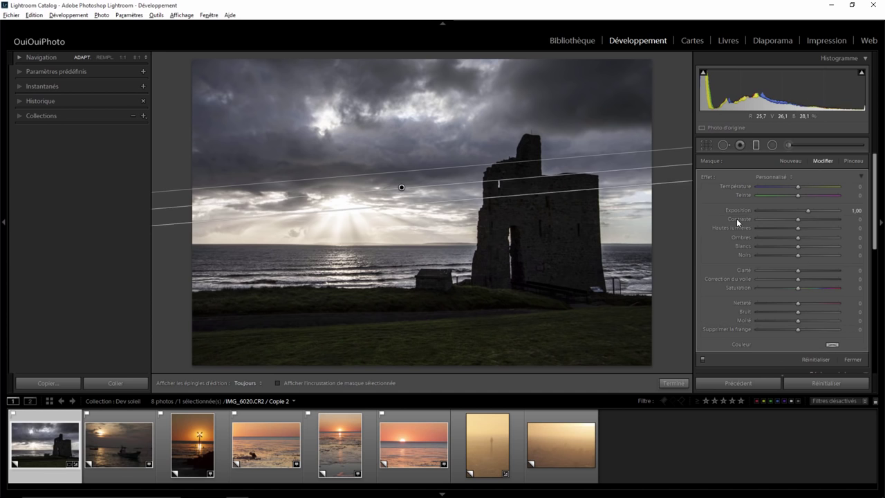
pyautogui.doubleClick(808, 209)
pyautogui.click(794, 271)
pyautogui.moveTo(792, 270)
pyautogui.mouseDown()
pyautogui.moveTo(747, 270)
pyautogui.moveTo(778, 270)
pyautogui.mouseUp()
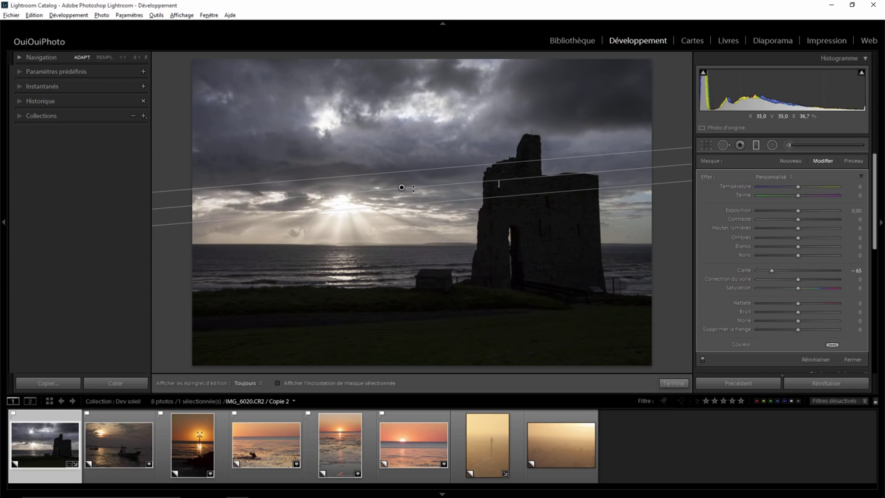
pyautogui.moveTo(401, 187); pyautogui.dragTo(391, 167)
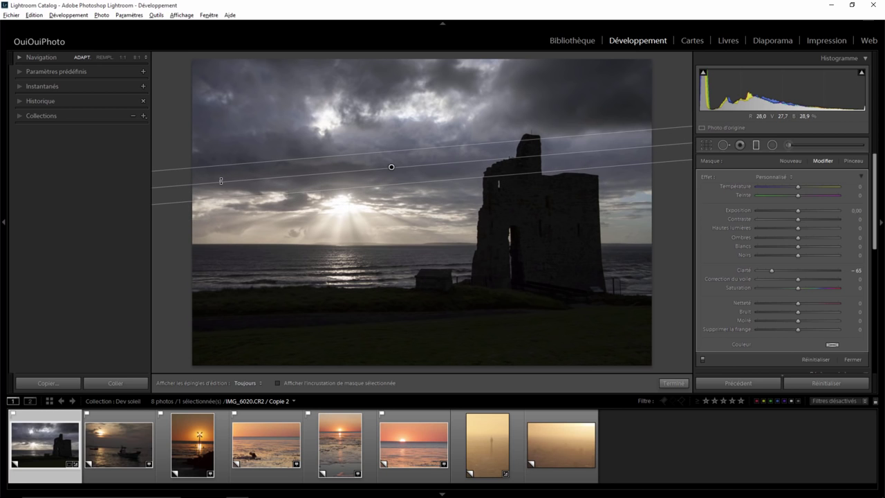
pyautogui.moveTo(220, 187); pyautogui.dragTo(220, 193)
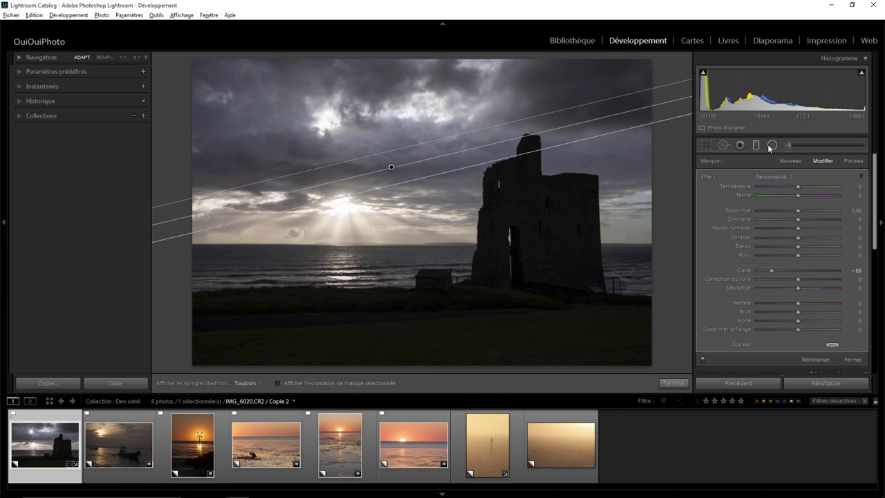
pyautogui.hotkey('shift', 'm')
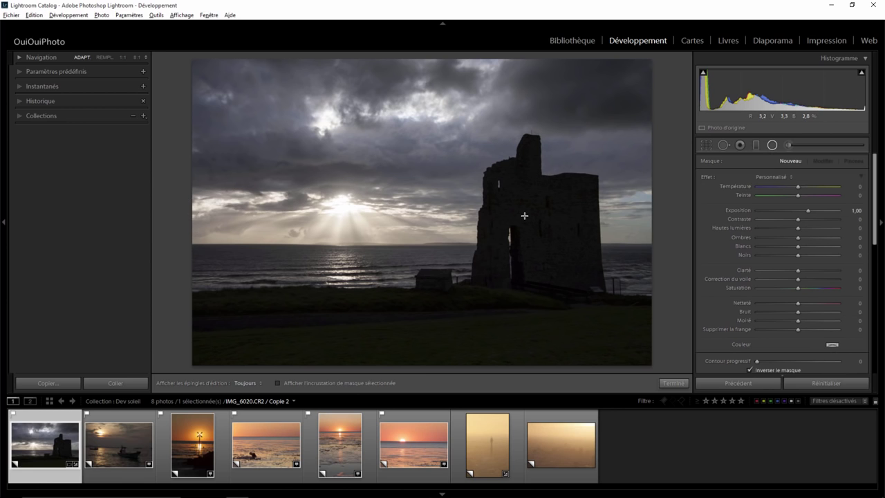
# Add a radial filter over the castle tower with Shadows 100, Feather 32 and Exposure 0,55.
pyautogui.moveTo(524, 215); pyautogui.dragTo(633, 320)
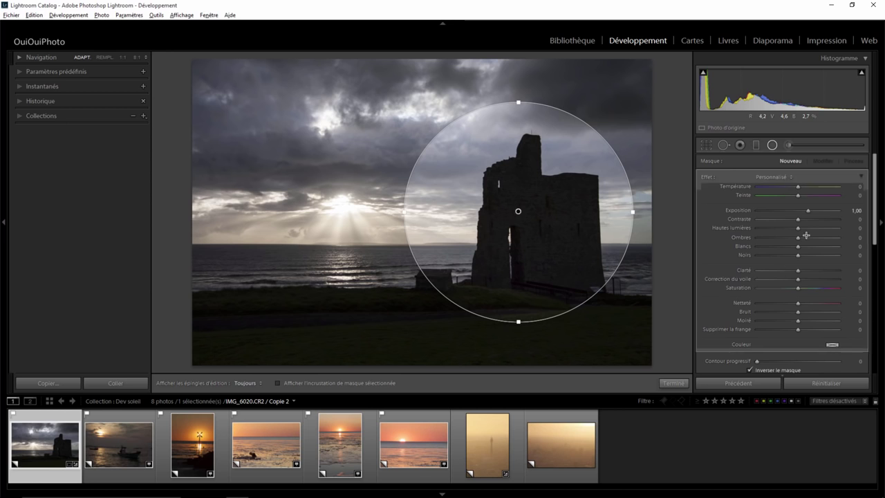
pyautogui.doubleClick(808, 209)
pyautogui.click(801, 237)
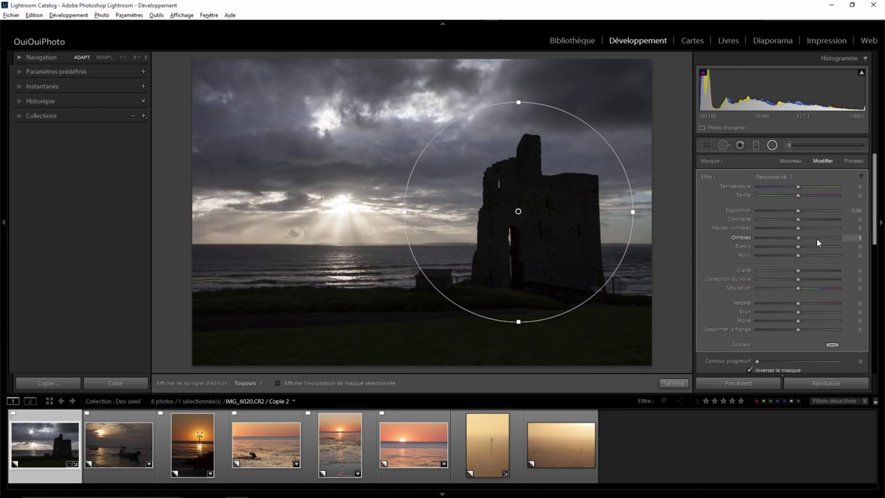
pyautogui.moveTo(816, 237); pyautogui.dragTo(852, 242)
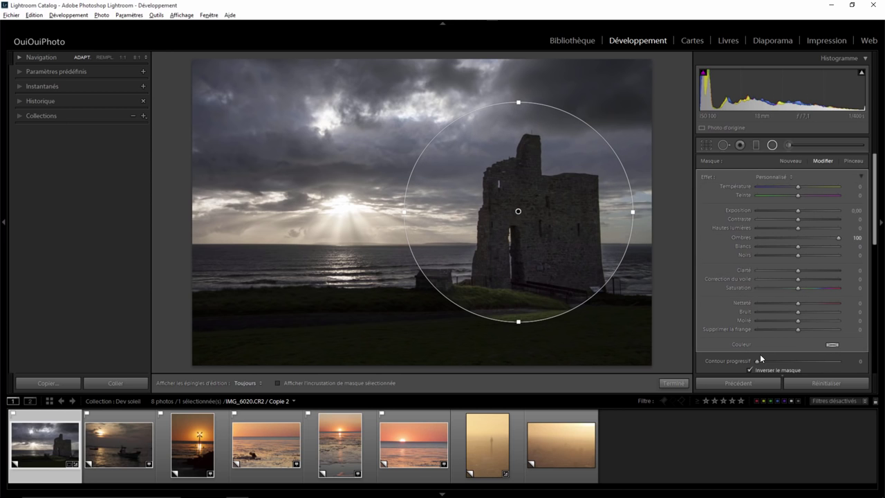
pyautogui.moveTo(758, 360); pyautogui.dragTo(784, 360)
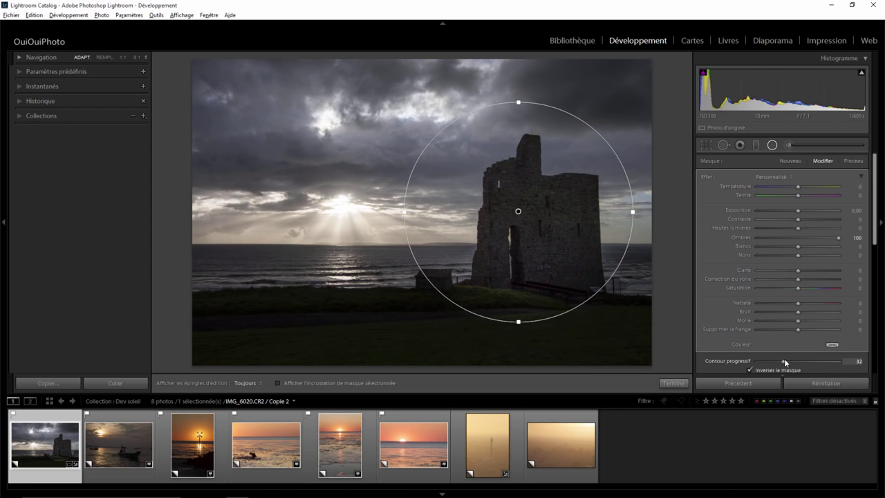
pyautogui.moveTo(518, 211); pyautogui.dragTo(538, 220)
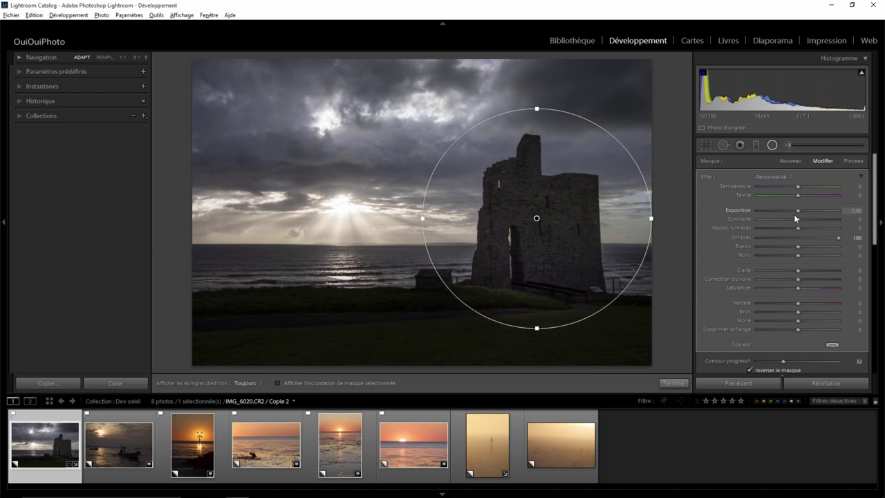
pyautogui.moveTo(800, 211); pyautogui.dragTo(805, 212)
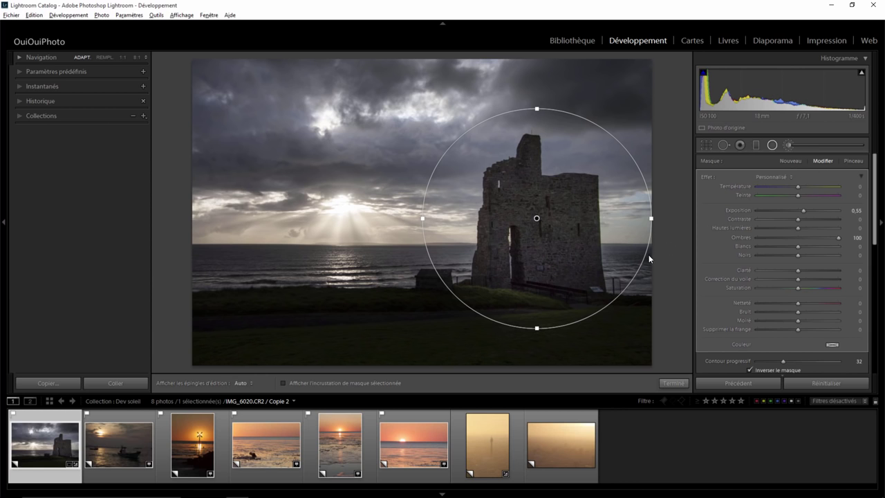
# Brush brightening strokes over the foreground grass at size 11 with Exposure 1,50.
pyautogui.press('k')
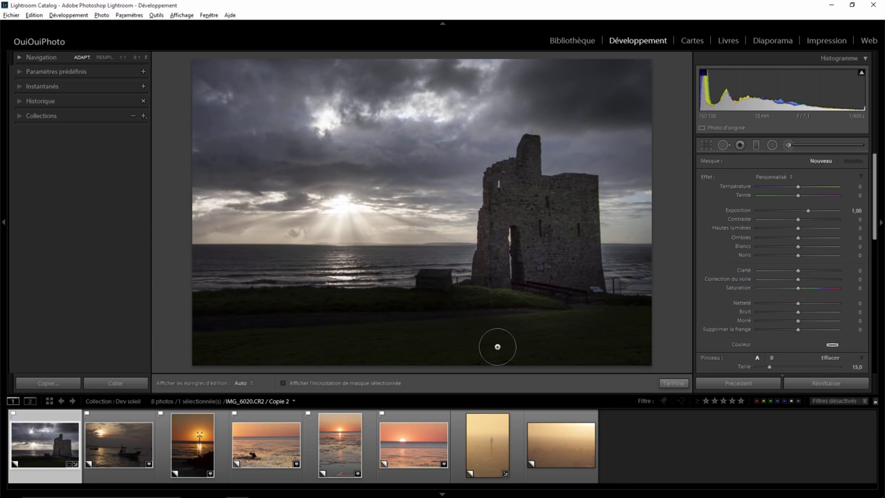
pyautogui.press('h')
pyautogui.moveTo(369, 356); pyautogui.dragTo(561, 341)
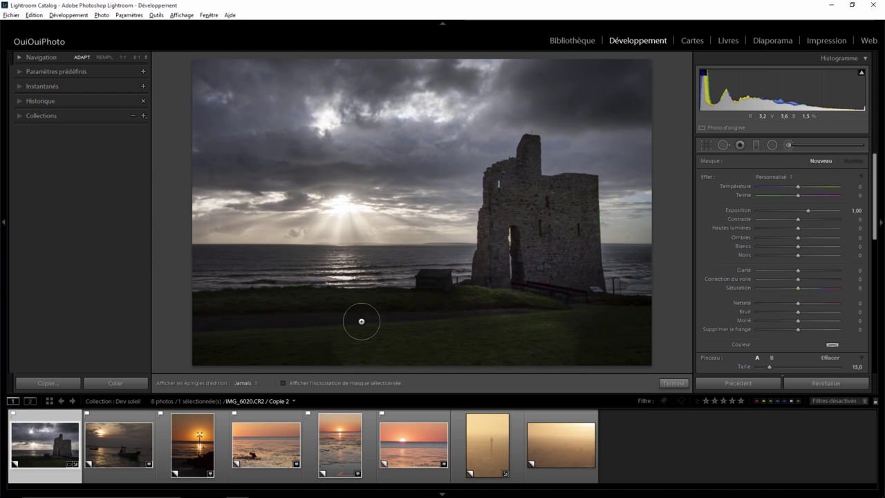
pyautogui.moveTo(551, 332); pyautogui.dragTo(638, 319)
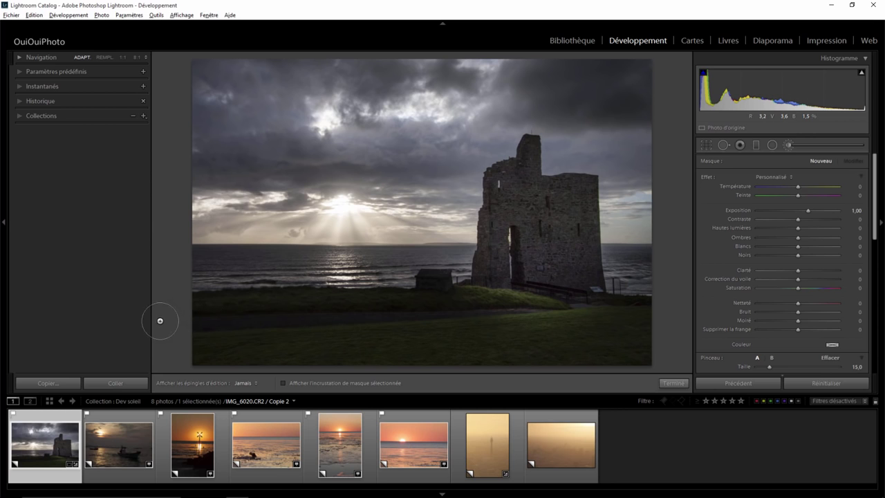
pyautogui.moveTo(412, 309); pyautogui.dragTo(425, 311)
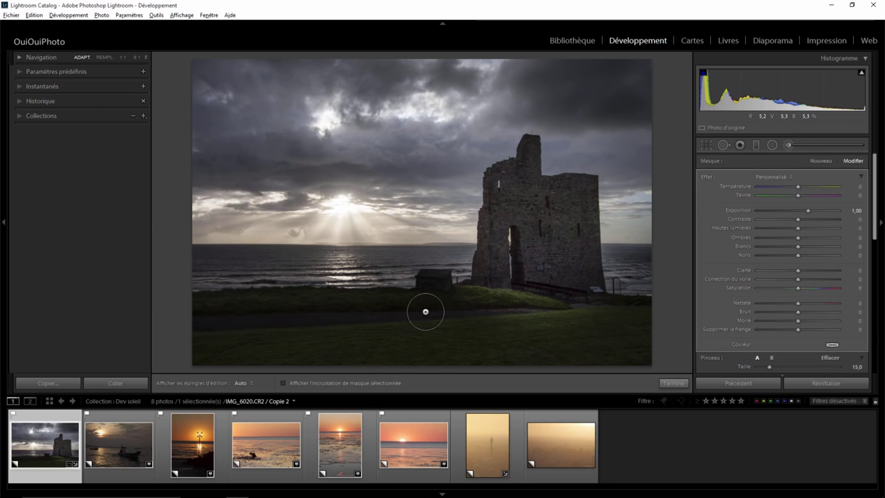
pyautogui.press('h')
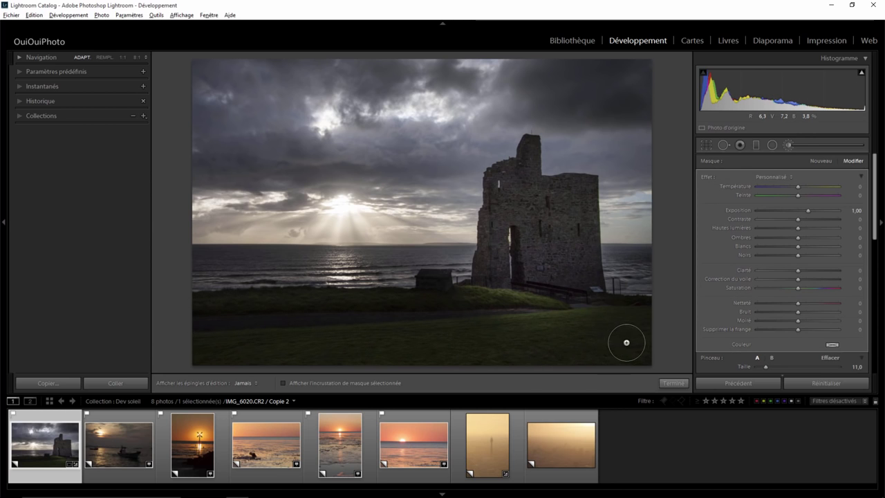
pyautogui.moveTo(806, 210); pyautogui.dragTo(814, 210)
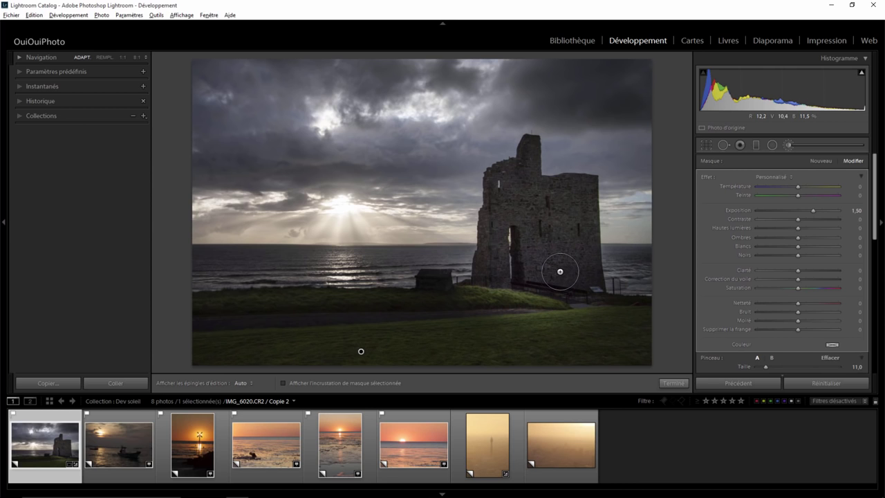
# Finish the brush mask and warm the Temperature from 4950 to 5440.
pyautogui.click(673, 383)
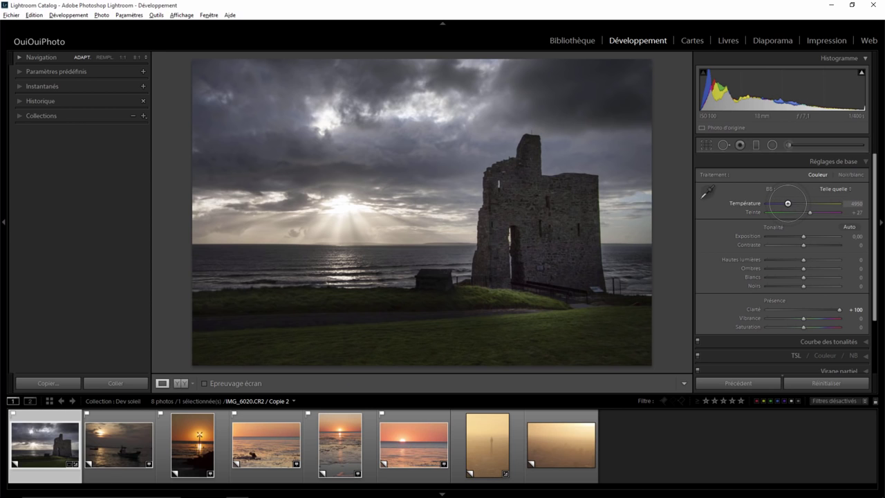
pyautogui.moveTo(787, 203); pyautogui.dragTo(788, 204)
pyautogui.moveTo(790, 203); pyautogui.dragTo(795, 202)
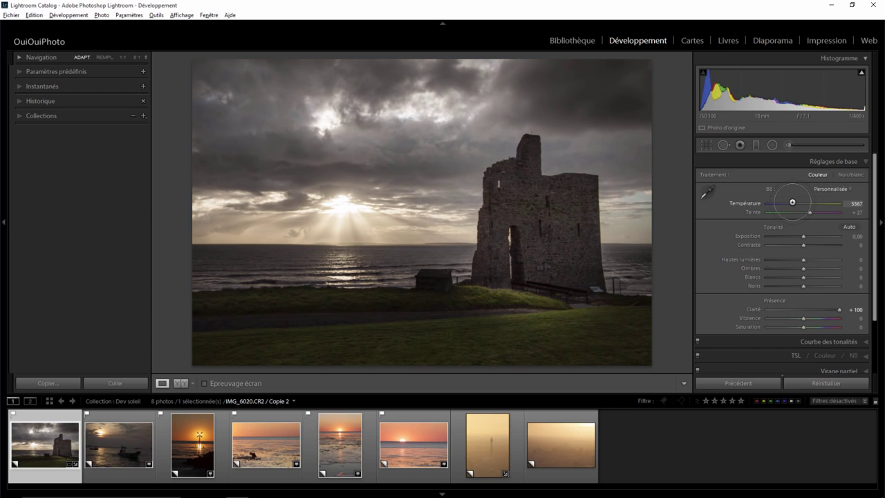
pyautogui.moveTo(792, 202); pyautogui.dragTo(791, 203)
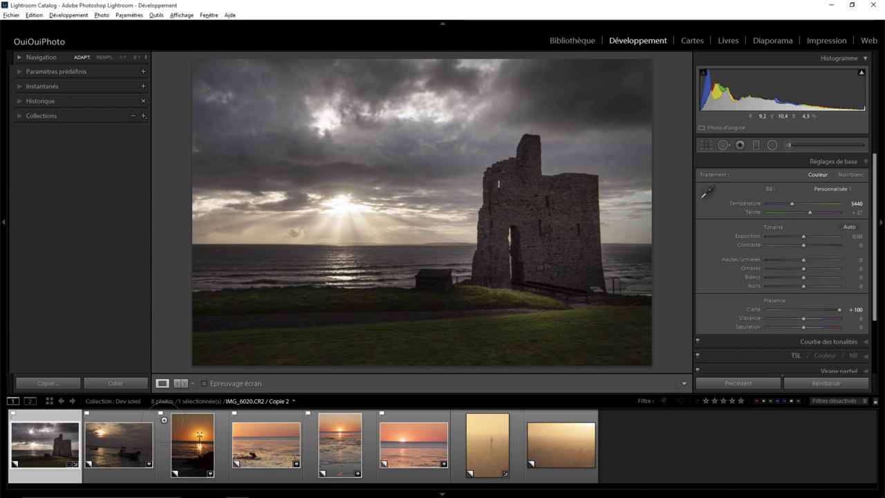
# Open the boat sunset photo IMG_4615.CR2 and straighten it with a −0,60 crop angle.
pyautogui.click(112, 442)
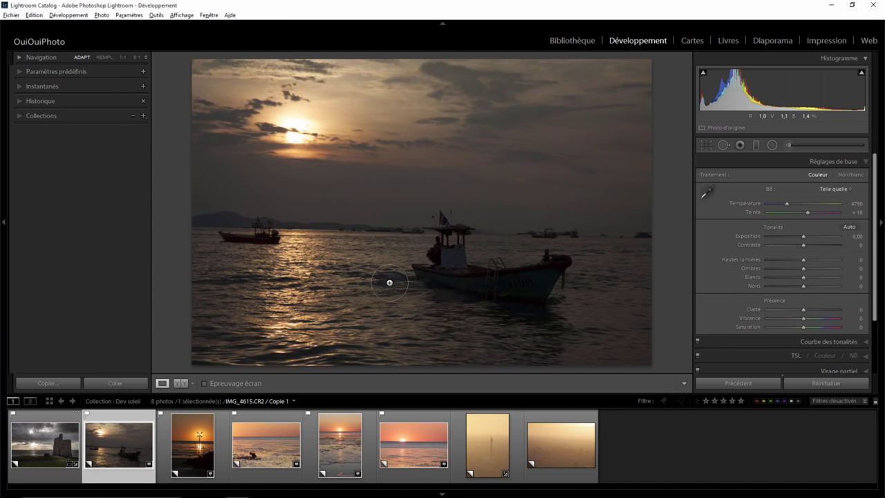
pyautogui.click(706, 145)
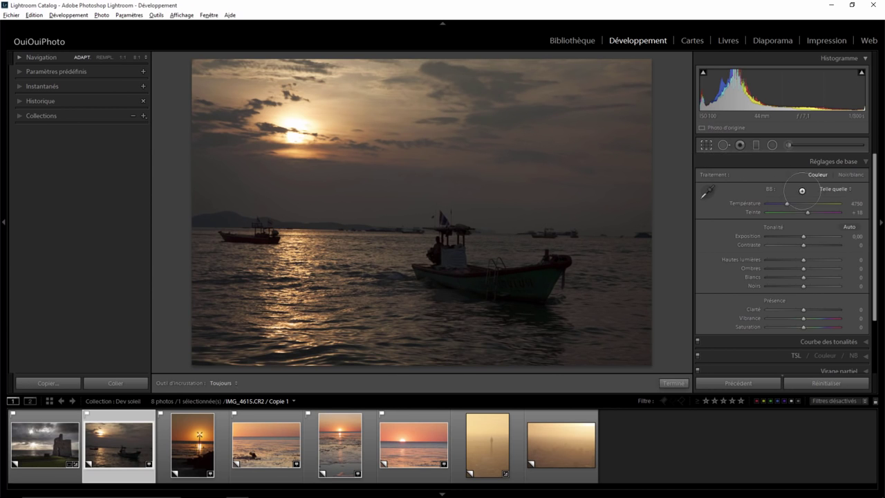
pyautogui.click(849, 194)
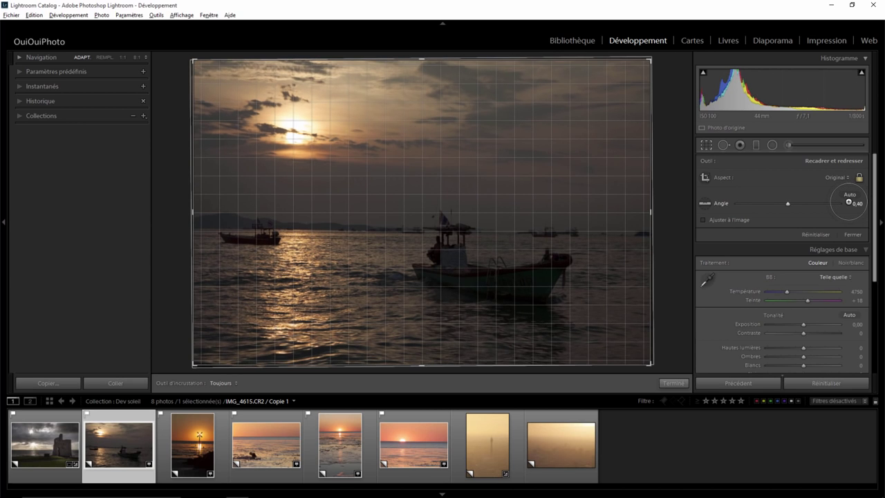
pyautogui.moveTo(849, 202); pyautogui.dragTo(849, 202)
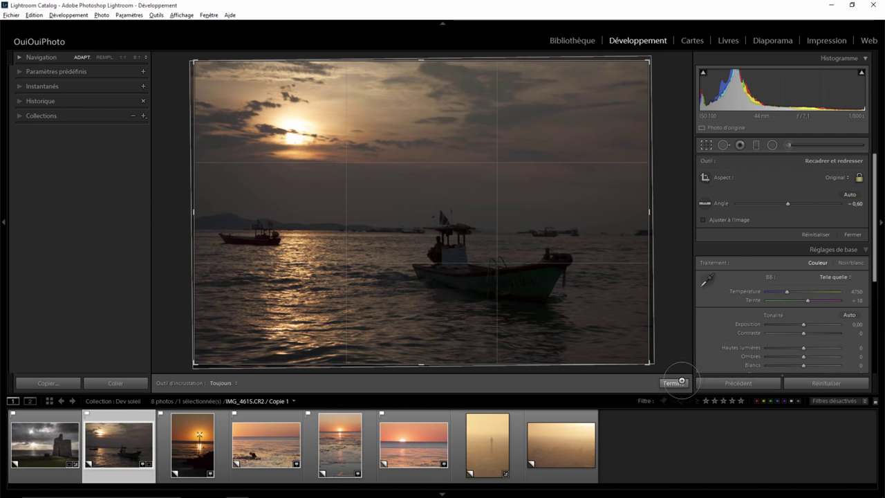
pyautogui.click(672, 382)
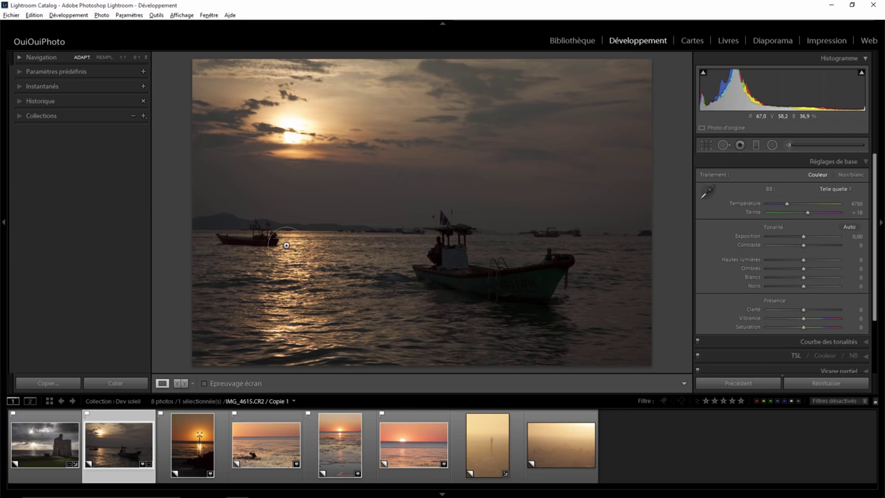
# Add a level horizon graduated filter to the boat photo with Exposure 1.00 and Temperature 23.
pyautogui.click(772, 144)
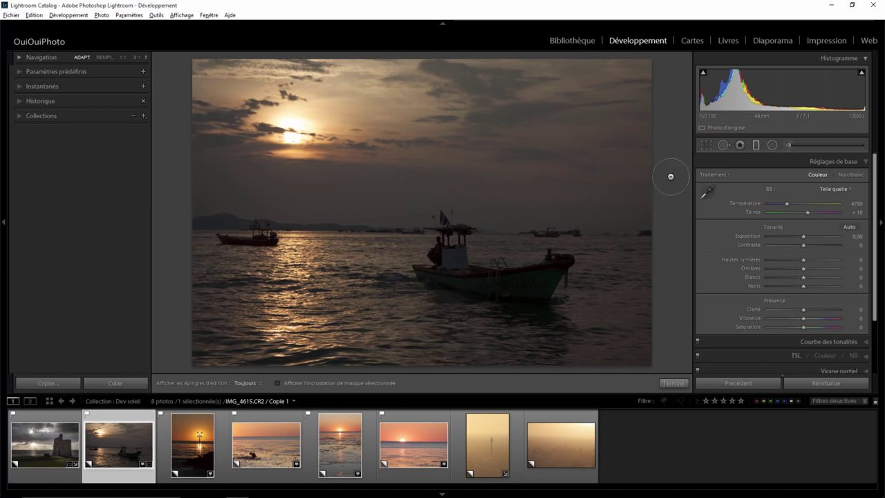
pyautogui.moveTo(405, 242); pyautogui.dragTo(404, 233)
pyautogui.moveTo(577, 232); pyautogui.dragTo(577, 234)
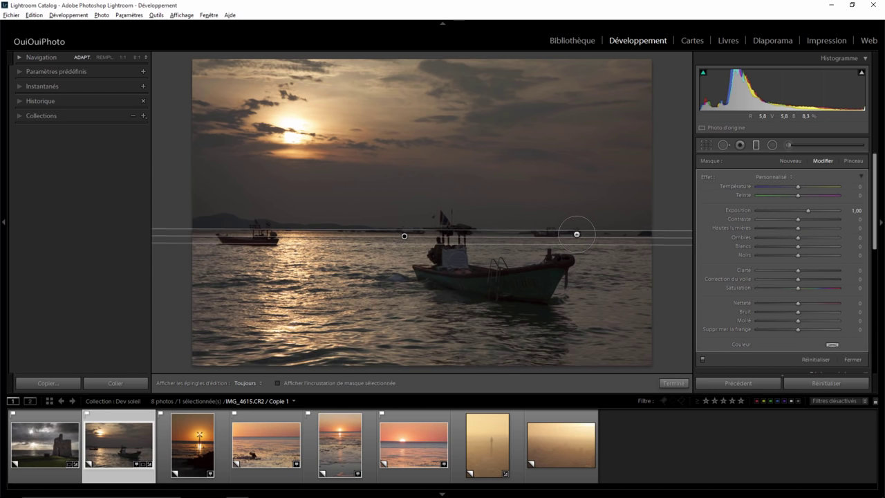
pyautogui.moveTo(405, 234); pyautogui.dragTo(404, 234)
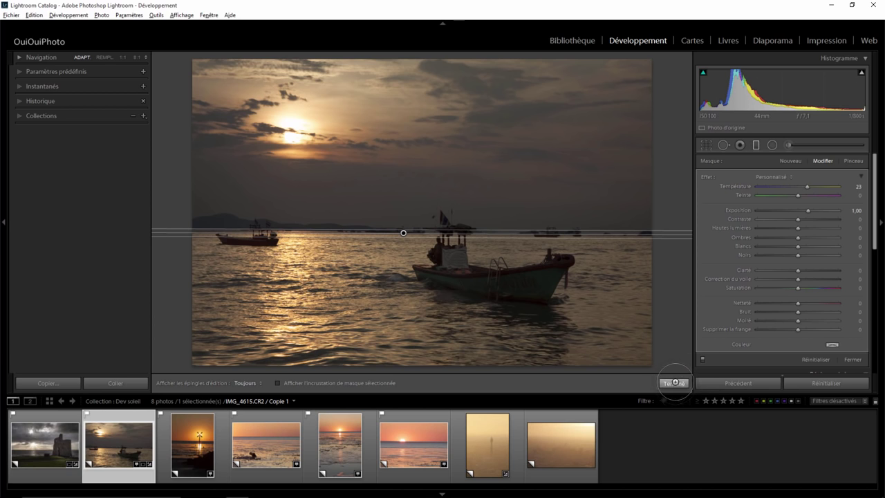
pyautogui.click(671, 383)
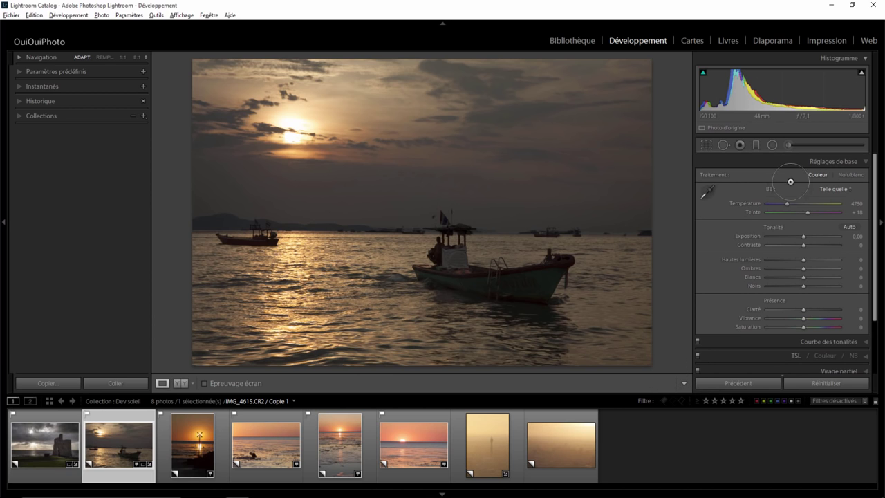
# Place a radial filter over the boat with Shadows 83 and feather 42.
pyautogui.click(771, 144)
pyautogui.moveTo(455, 263); pyautogui.dragTo(593, 328)
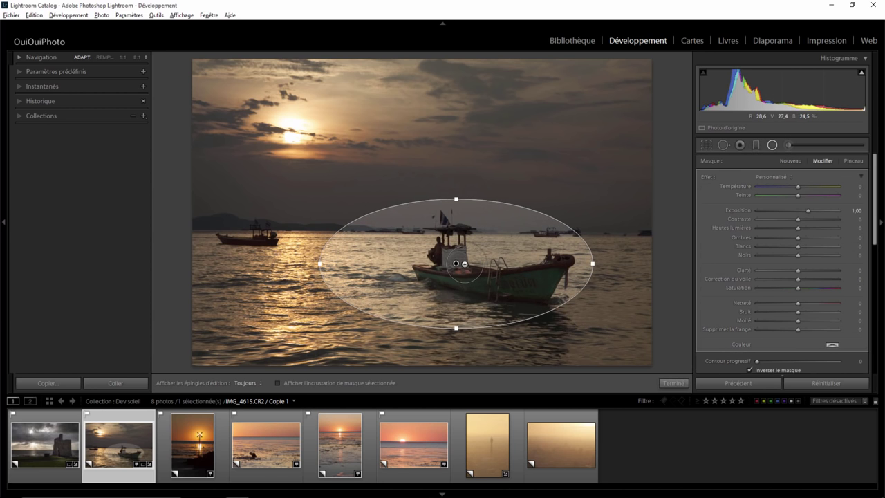
pyautogui.moveTo(456, 263); pyautogui.dragTo(483, 272)
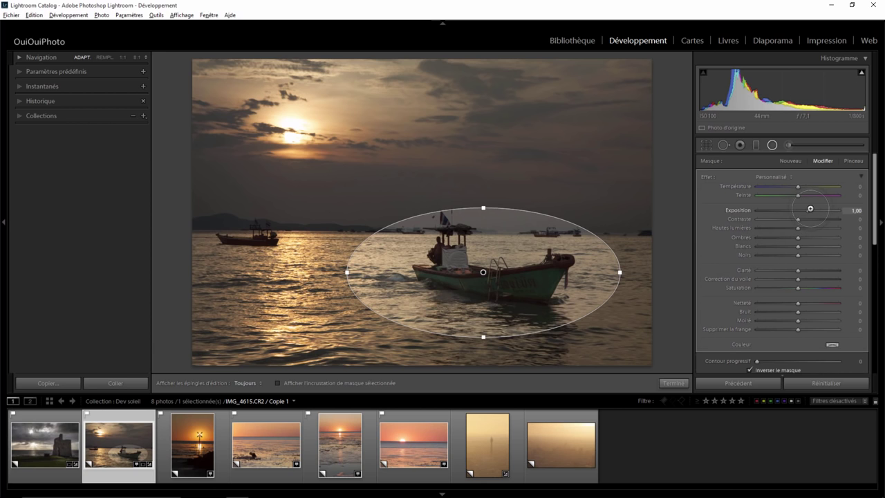
pyautogui.moveTo(798, 237); pyautogui.dragTo(822, 237)
pyautogui.doubleClick(823, 237)
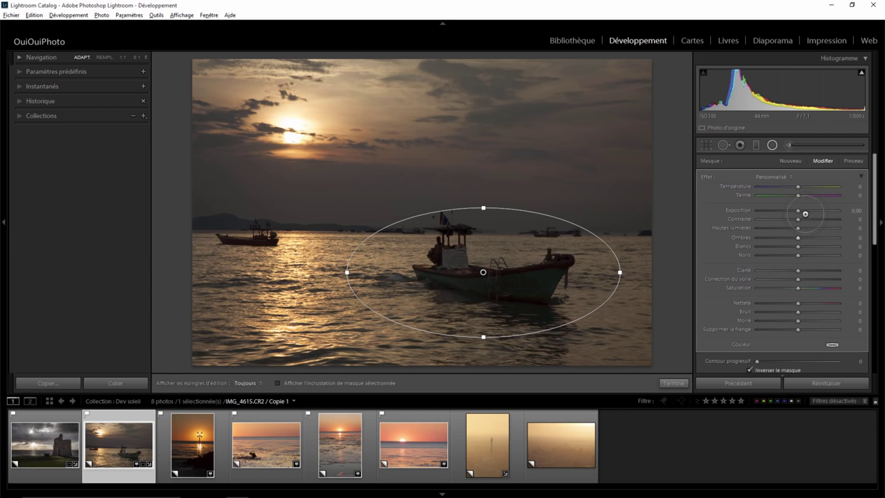
pyautogui.moveTo(798, 209); pyautogui.dragTo(817, 210)
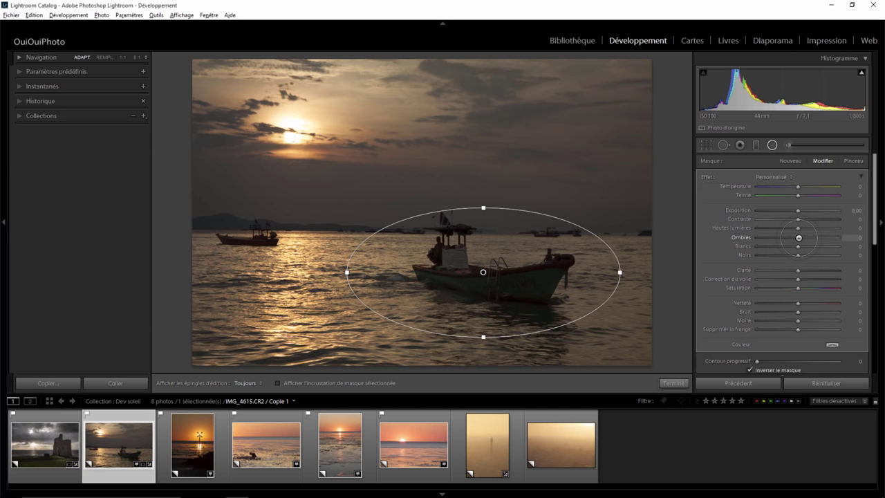
pyautogui.moveTo(814, 239); pyautogui.dragTo(831, 238)
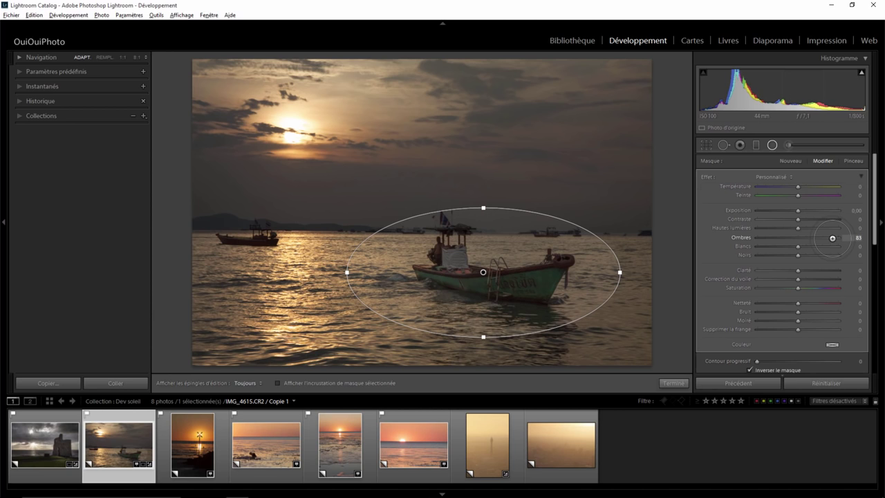
pyautogui.moveTo(757, 361); pyautogui.dragTo(786, 358)
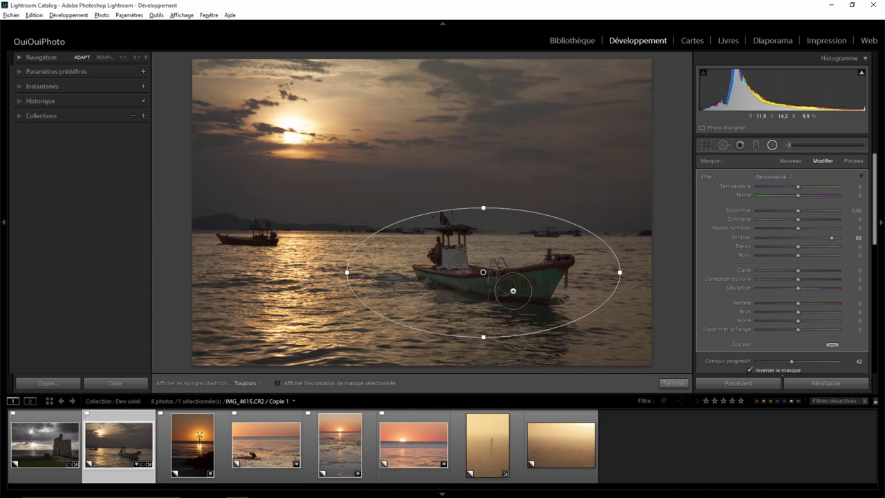
pyautogui.click(672, 382)
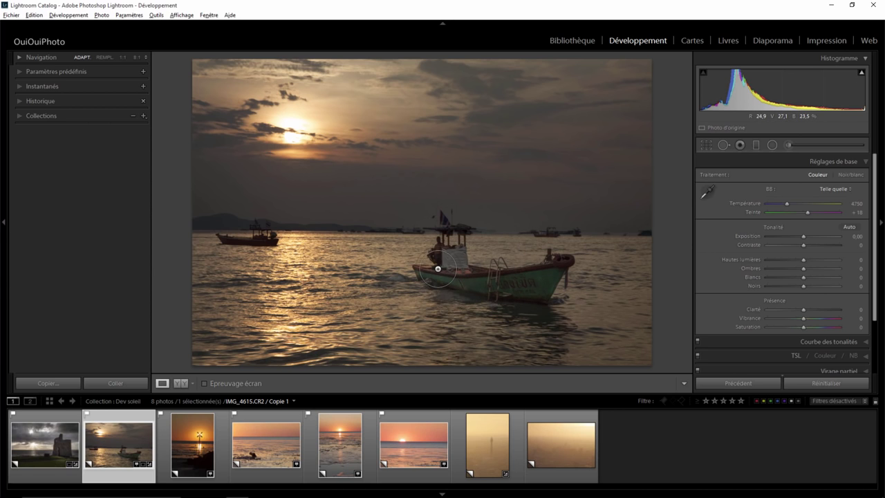
# Open the cross-topped post sunset photo IMG_6654 and straighten it with a slight angle change.
pyautogui.click(200, 441)
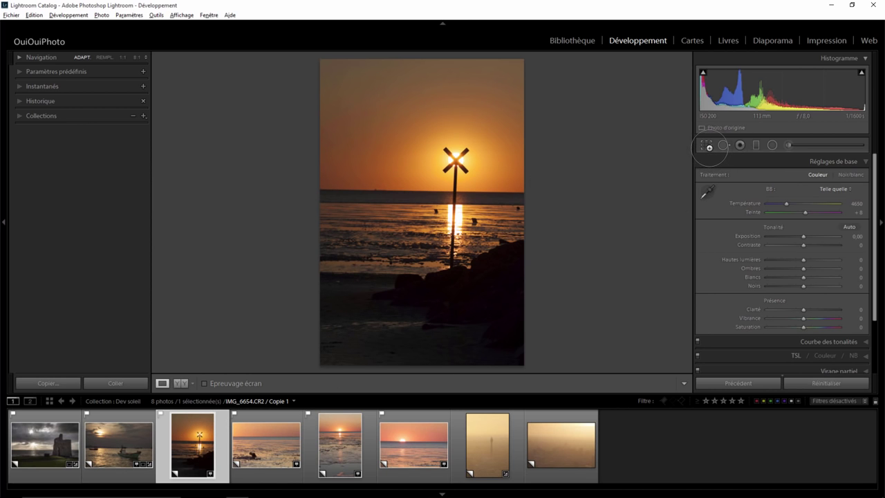
pyautogui.click(705, 144)
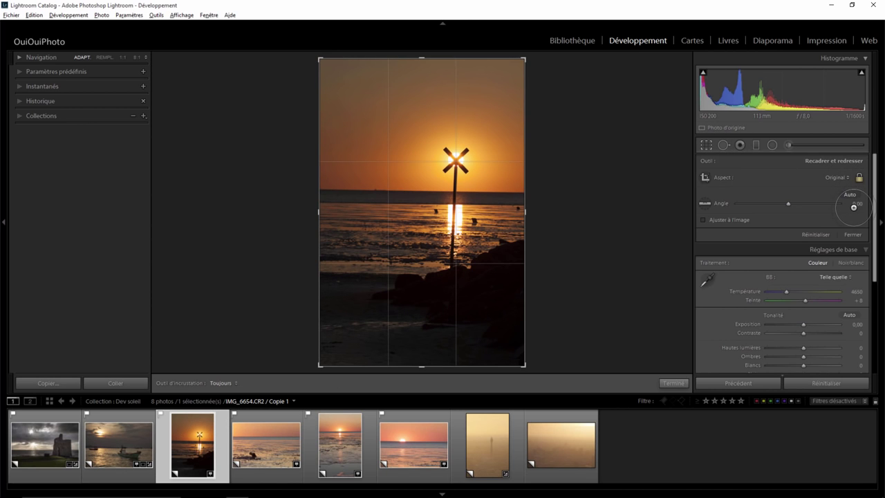
pyautogui.moveTo(854, 203); pyautogui.dragTo(848, 202)
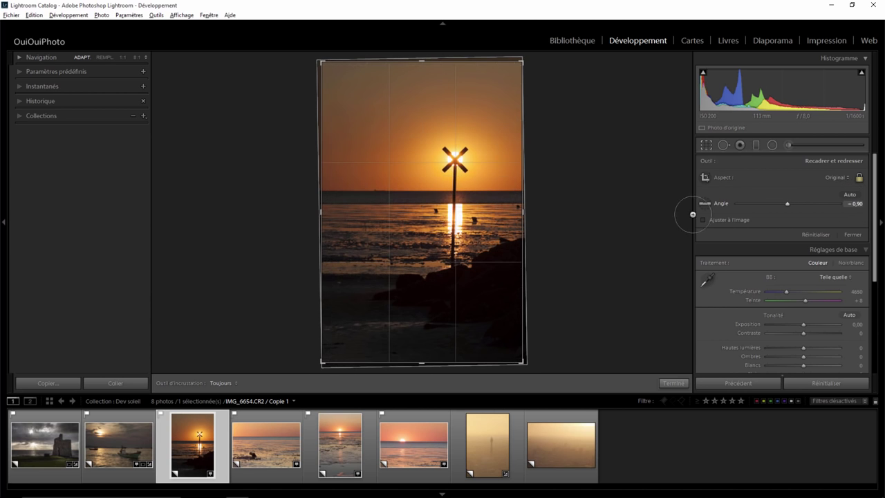
pyautogui.click(673, 382)
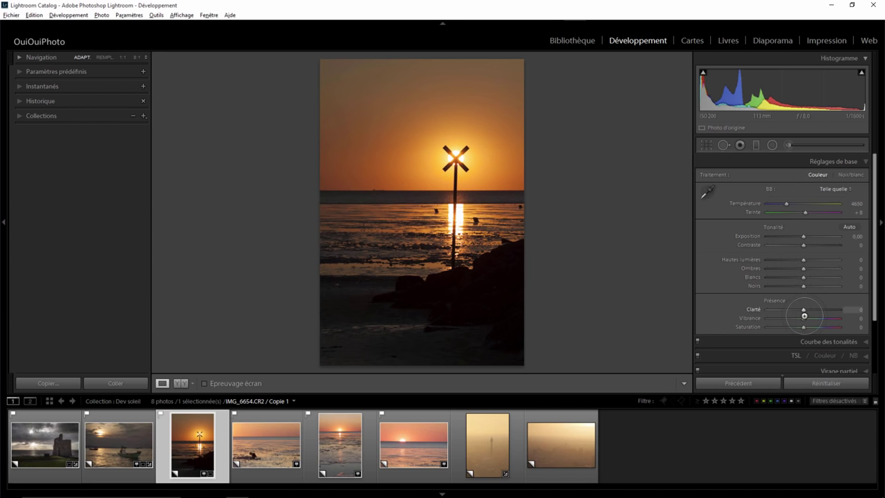
# Lower Saturation to -8, trying Shadows at +100 before returning it to 0.
pyautogui.moveTo(802, 327); pyautogui.dragTo(799, 325)
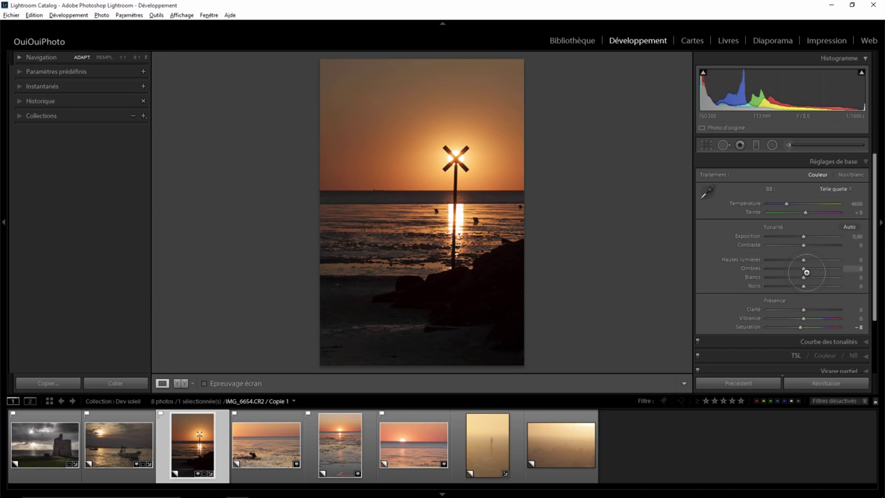
pyautogui.moveTo(806, 272); pyautogui.dragTo(853, 268)
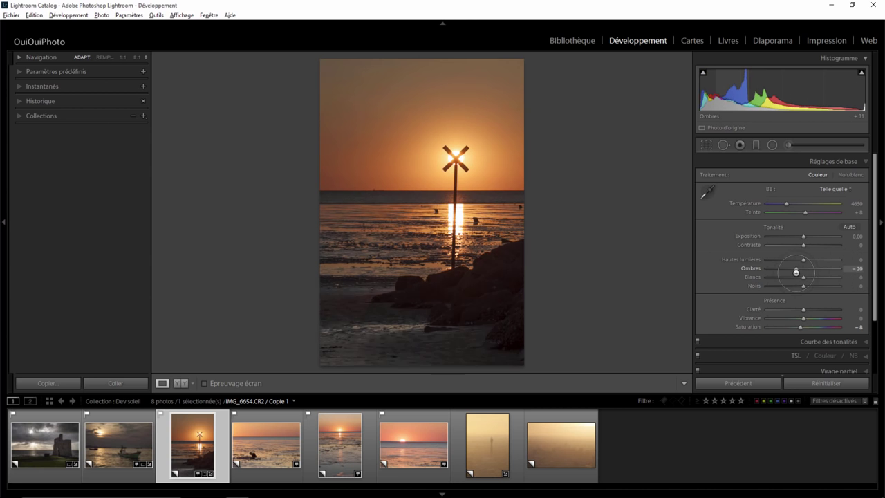
pyautogui.moveTo(852, 269)
pyautogui.mouseDown()
pyautogui.moveTo(776, 270)
pyautogui.moveTo(840, 270)
pyautogui.moveTo(803, 268)
pyautogui.mouseUp()
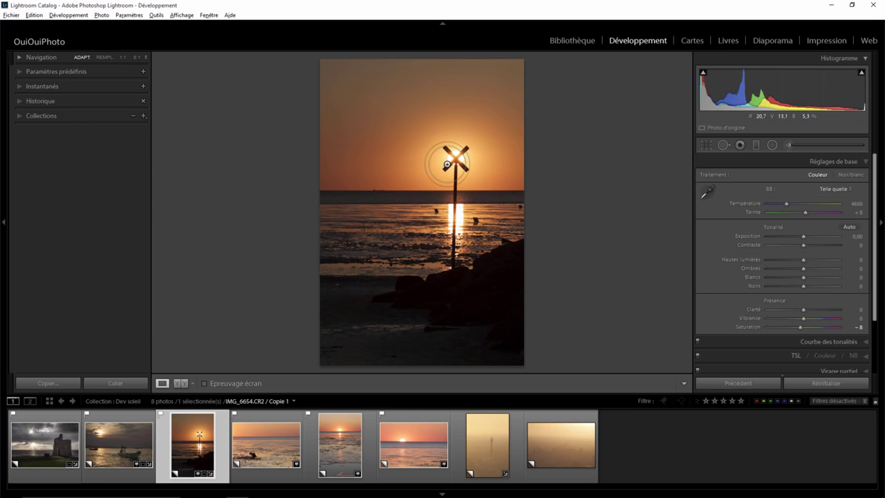
# Open sea-horizon sunset IMG_6678, auto-straighten it to -0.60, and show highlight clipping.
pyautogui.click(404, 442)
pyautogui.click(706, 144)
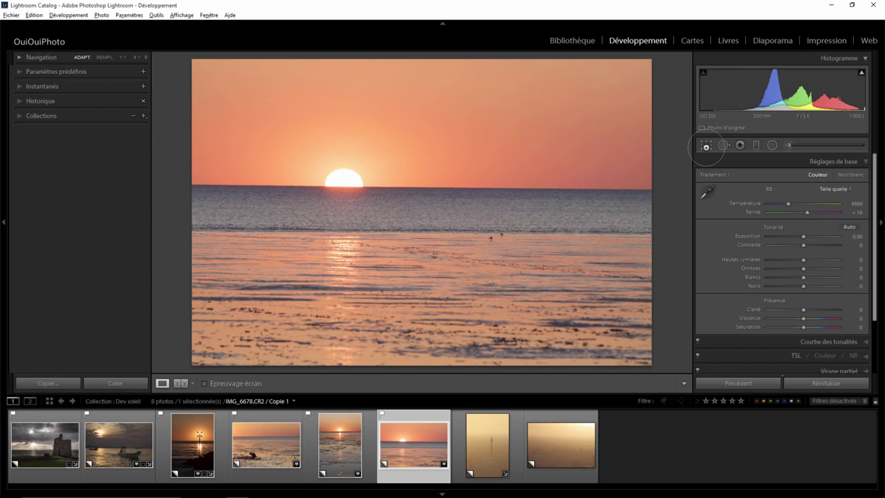
pyautogui.click(855, 201)
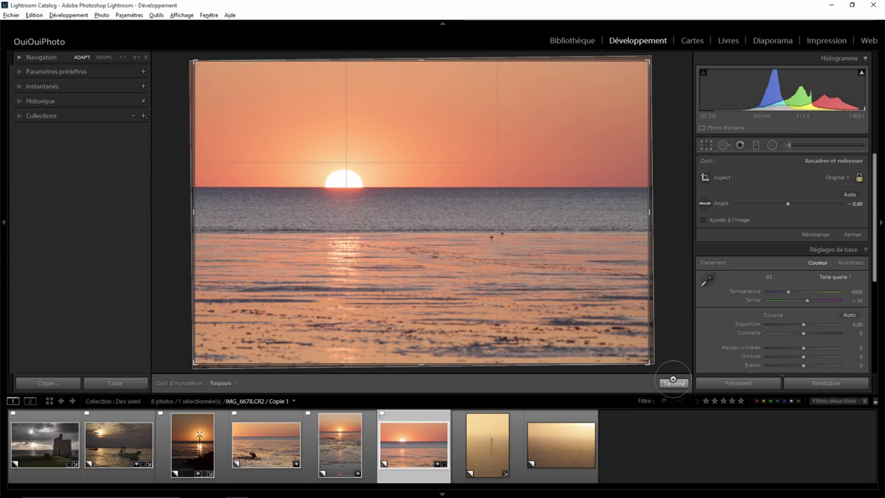
pyautogui.click(673, 382)
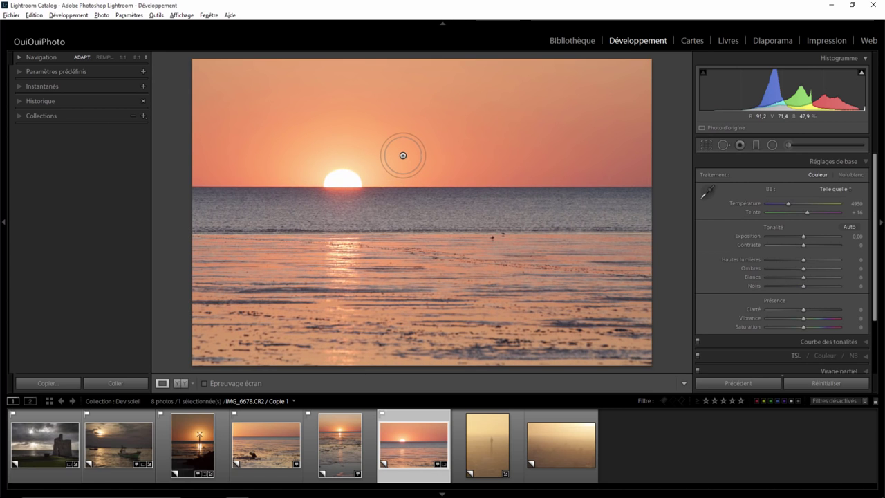
pyautogui.click(862, 73)
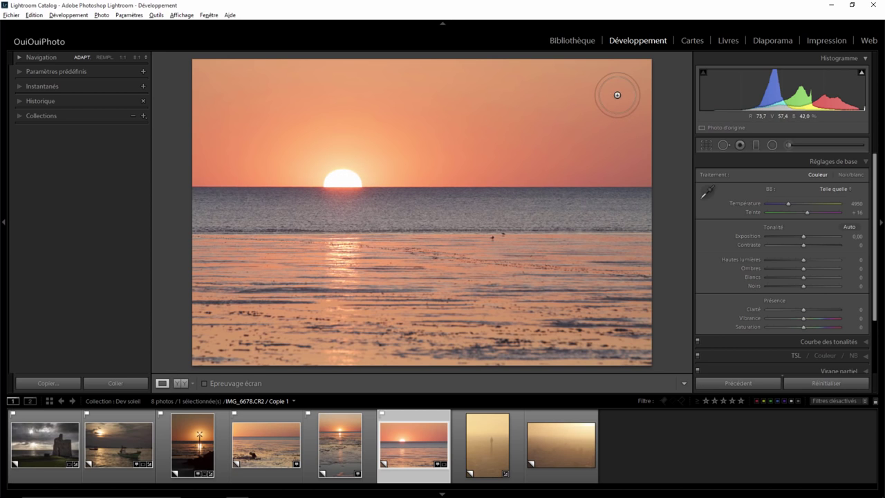
# Zoom to 1:1, heal a dust spot in the sky, then return to the fit view.
pyautogui.press('z')
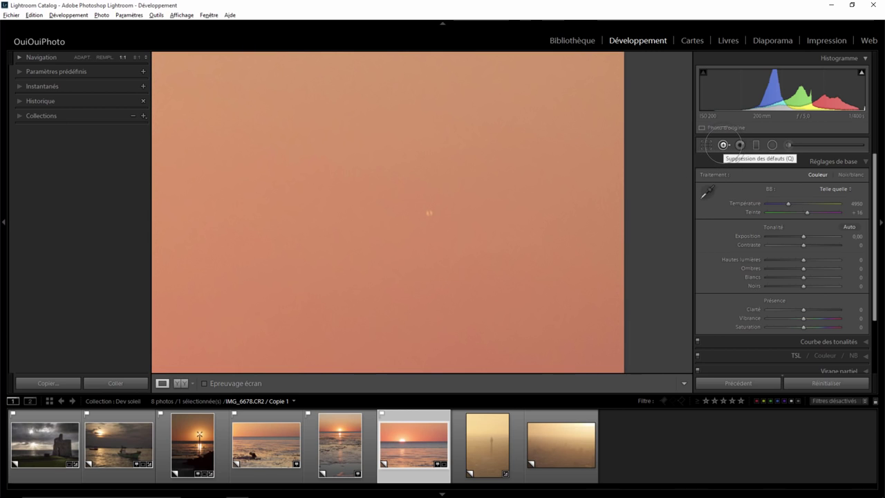
pyautogui.click(722, 144)
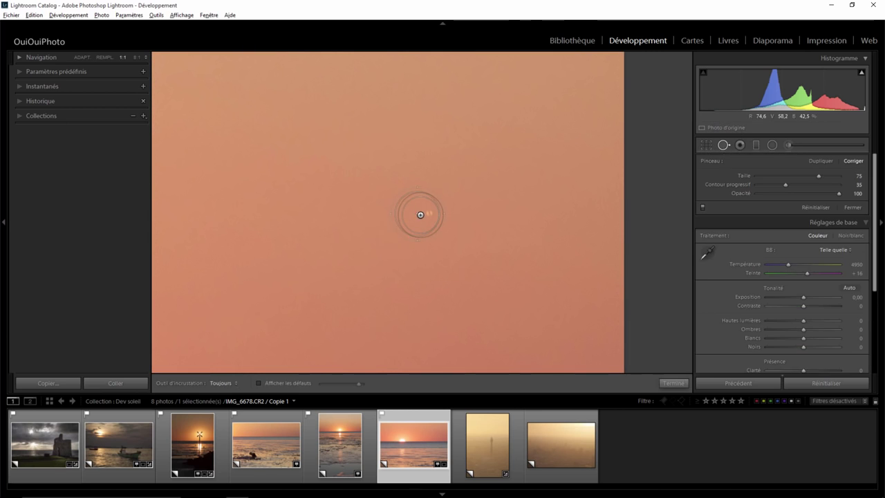
pyautogui.click(429, 212)
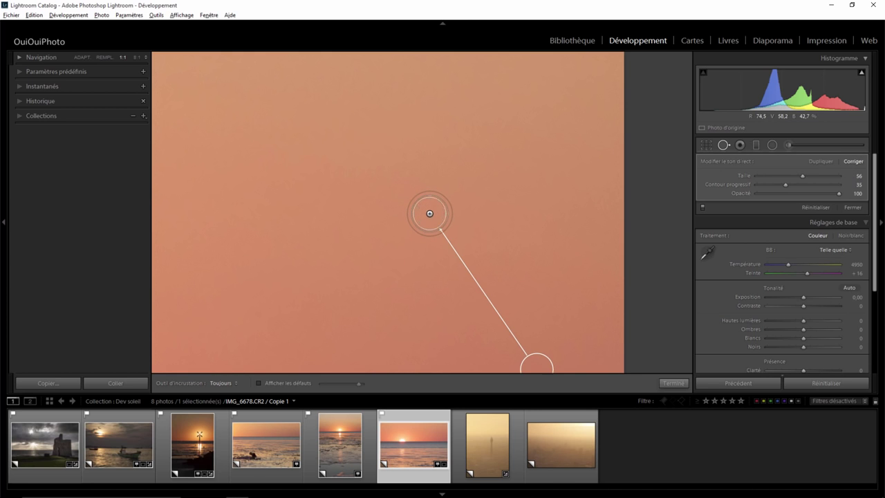
pyautogui.click(673, 382)
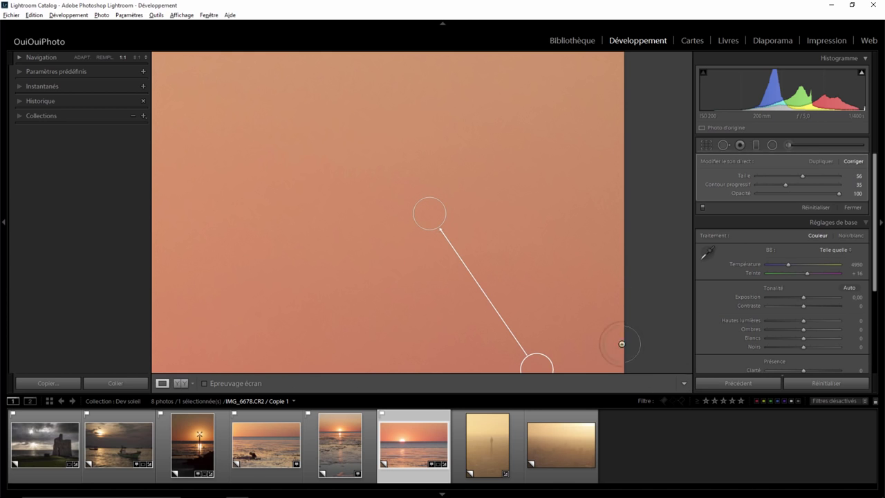
pyautogui.click(467, 182)
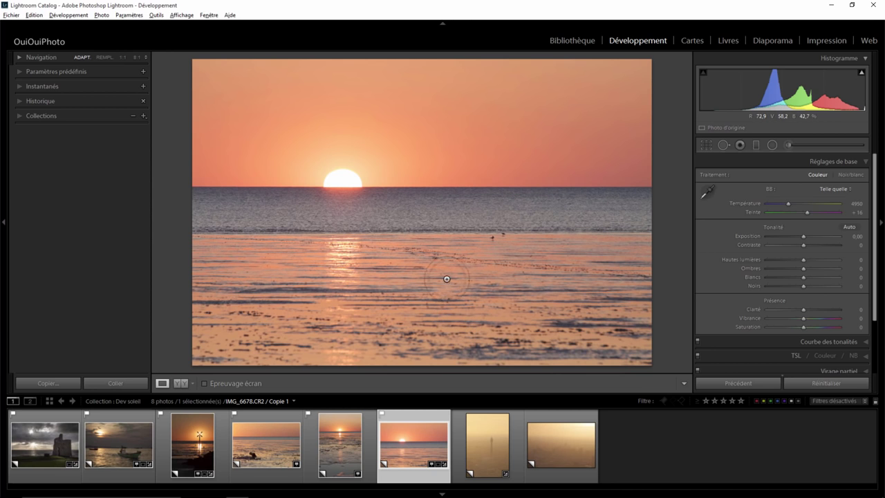
# Open IMG_6673 and heal the dark object in the water using a clean-water source patch.
pyautogui.click(342, 431)
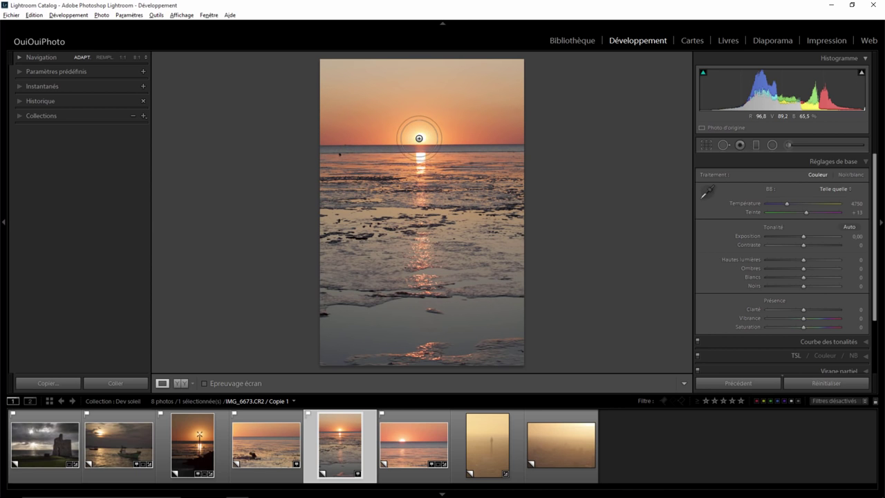
pyautogui.click(335, 153)
pyautogui.click(723, 144)
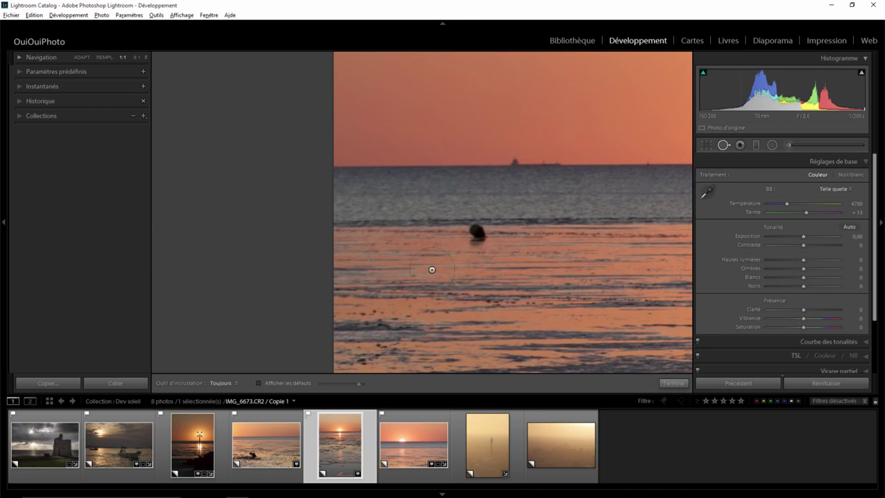
pyautogui.click(477, 231)
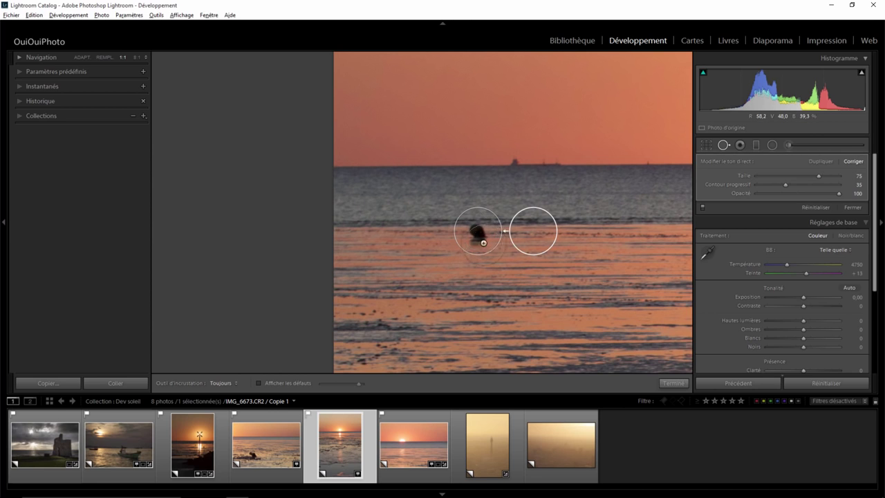
pyautogui.moveTo(533, 230); pyautogui.dragTo(566, 232)
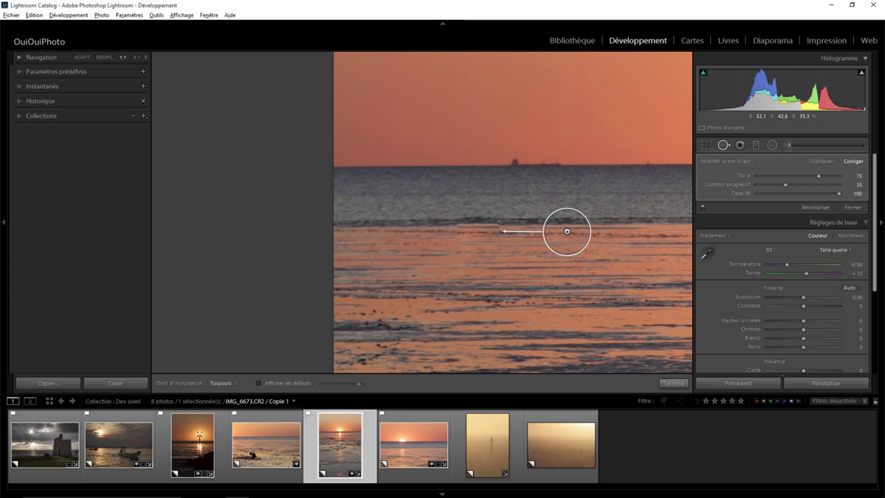
pyautogui.moveTo(566, 231); pyautogui.dragTo(567, 230)
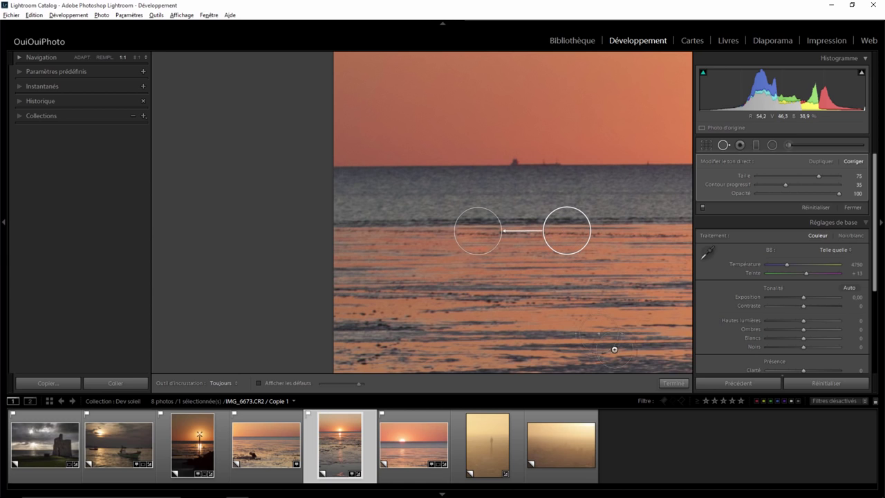
pyautogui.click(673, 382)
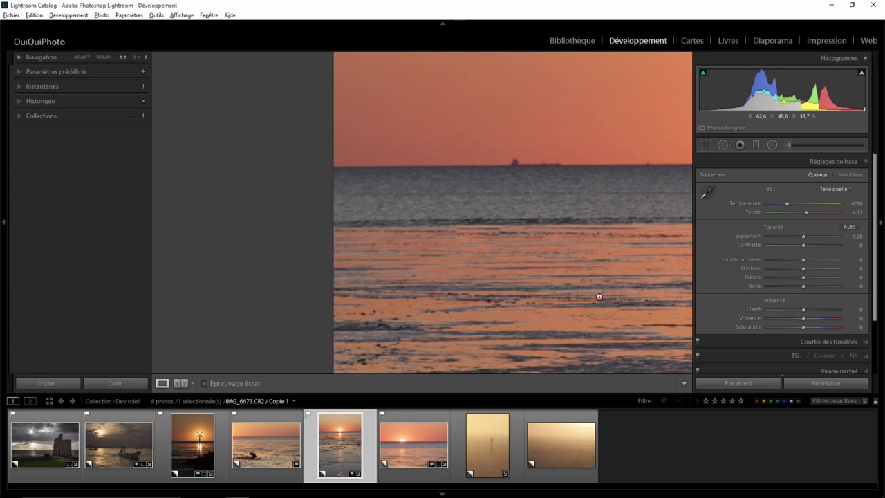
pyautogui.click(510, 237)
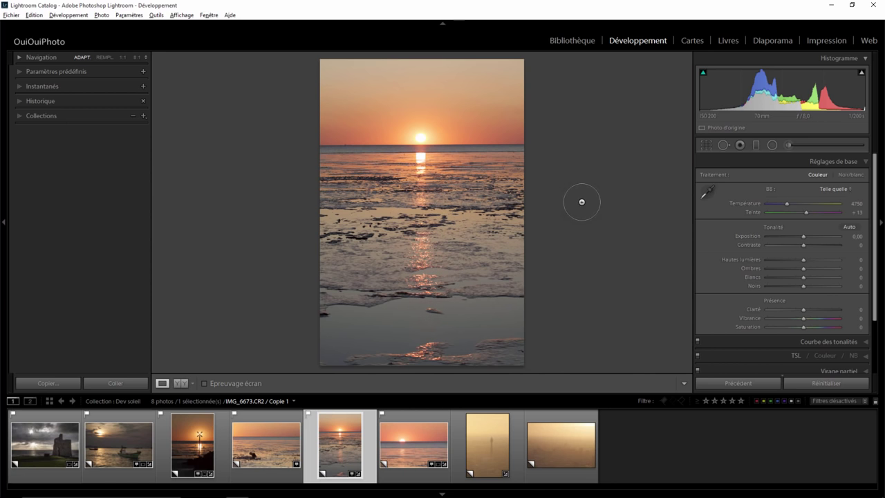
# Add a tilted graduated filter over the wet sand with Exposure 0 and Clarity 22.
pyautogui.click(755, 145)
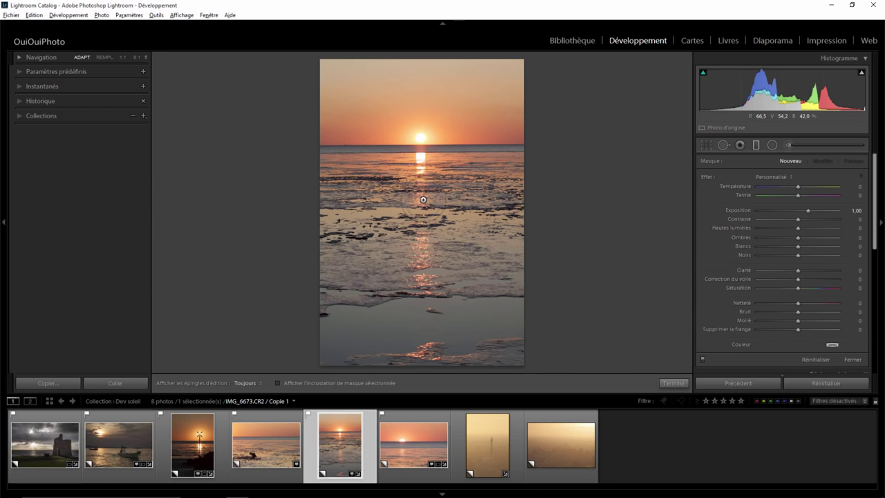
pyautogui.moveTo(423, 199); pyautogui.dragTo(420, 174)
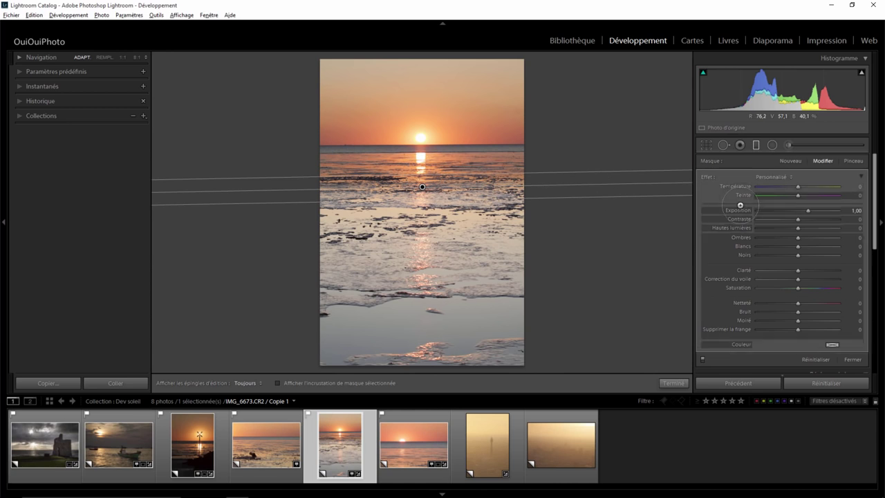
pyautogui.doubleClick(807, 210)
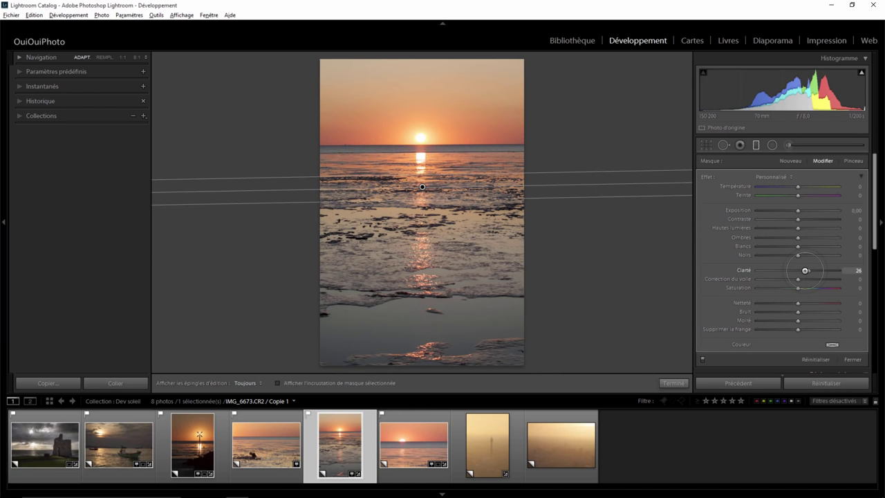
pyautogui.moveTo(795, 270); pyautogui.dragTo(800, 270)
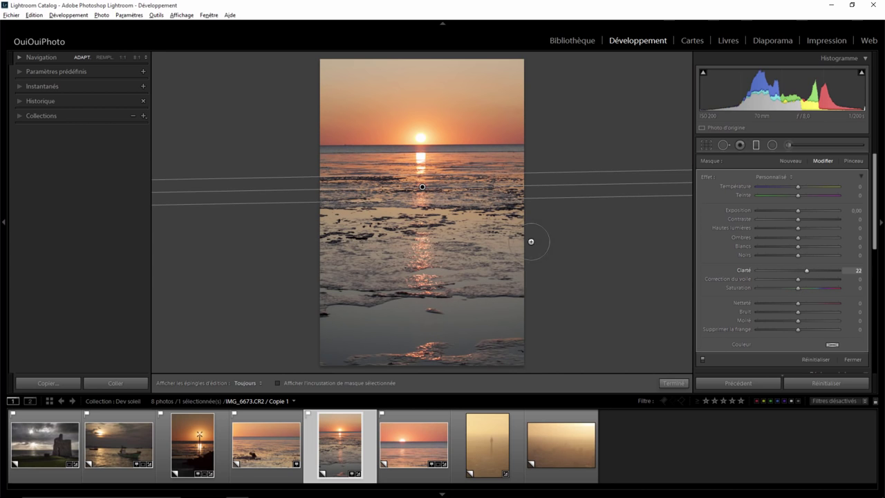
pyautogui.moveTo(445, 200); pyautogui.dragTo(446, 206)
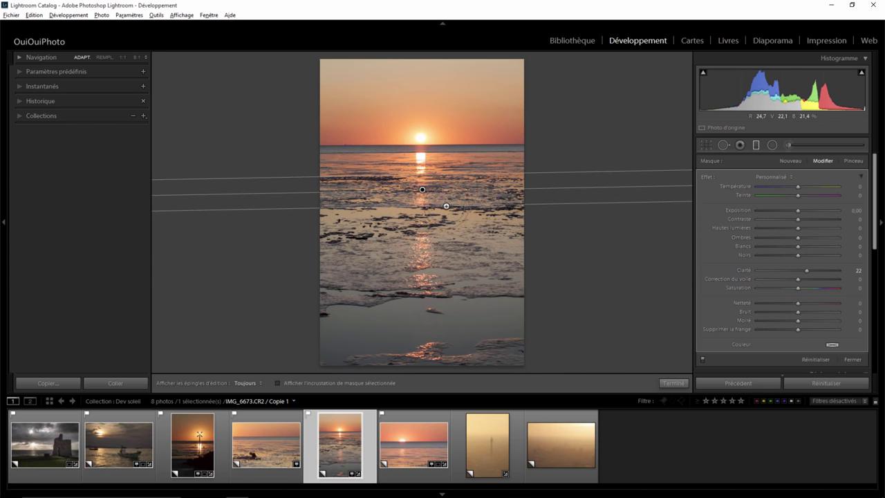
pyautogui.moveTo(546, 188); pyautogui.dragTo(546, 190)
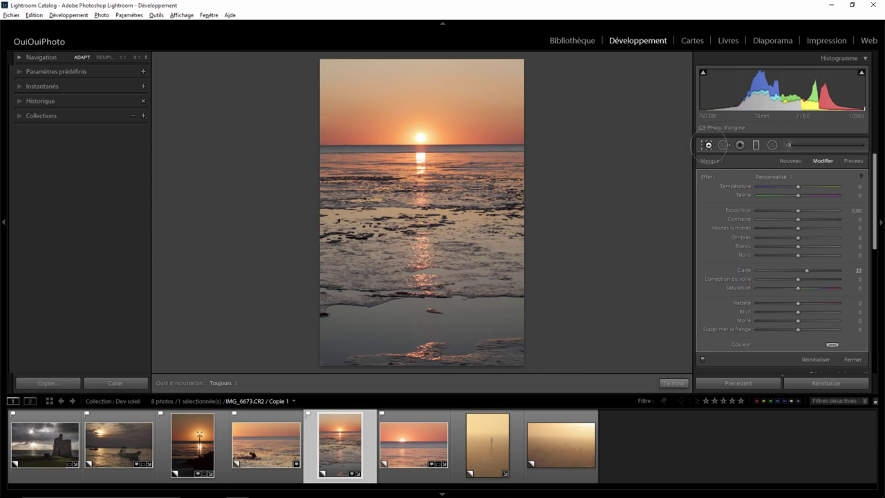
# Straighten IMG_6673 to a 0.40 angle, then open the hazy tower photo IMG_1295.
pyautogui.click(706, 145)
pyautogui.click(852, 205)
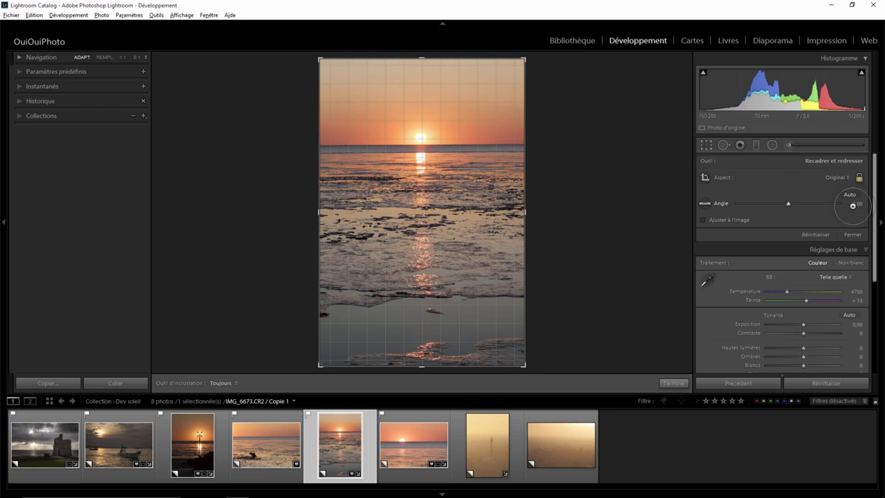
pyautogui.moveTo(854, 205); pyautogui.dragTo(857, 205)
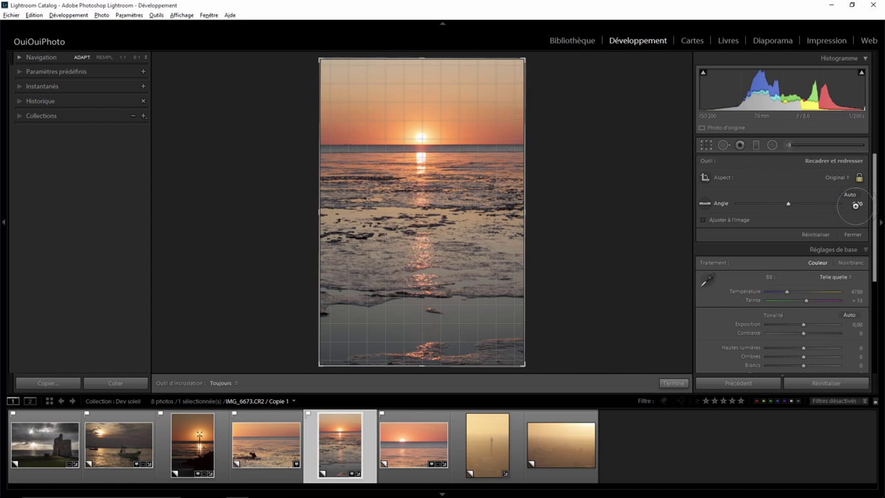
pyautogui.click(672, 383)
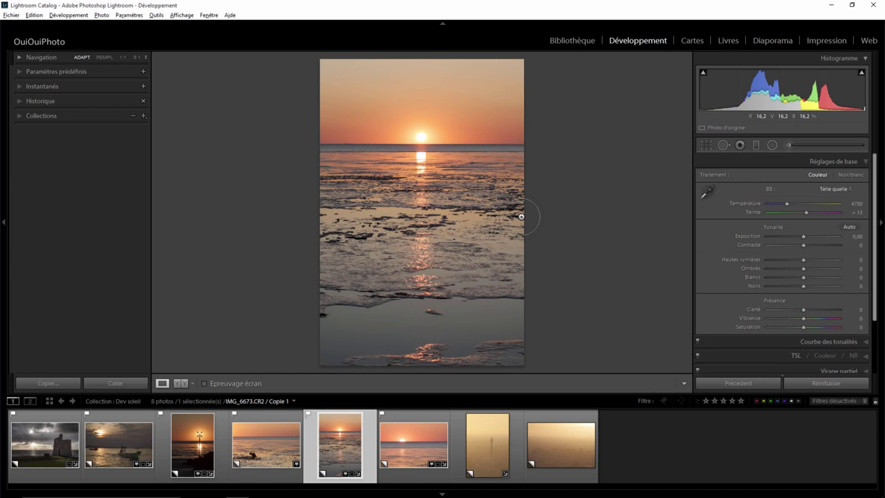
pyautogui.click(472, 443)
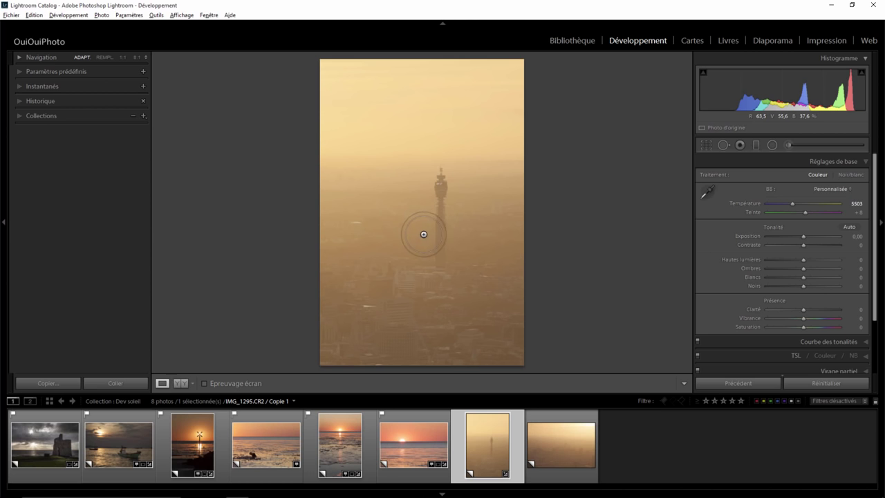
# Browse the castle, boat, horizontal and vertical sunset photos, ending on the buoy beach photo IMG_6657.
pyautogui.click(42, 421)
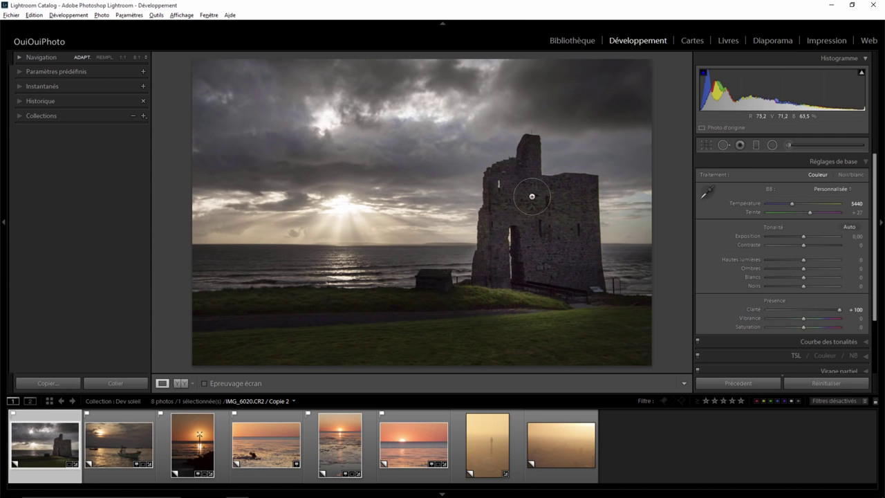
pyautogui.click(118, 443)
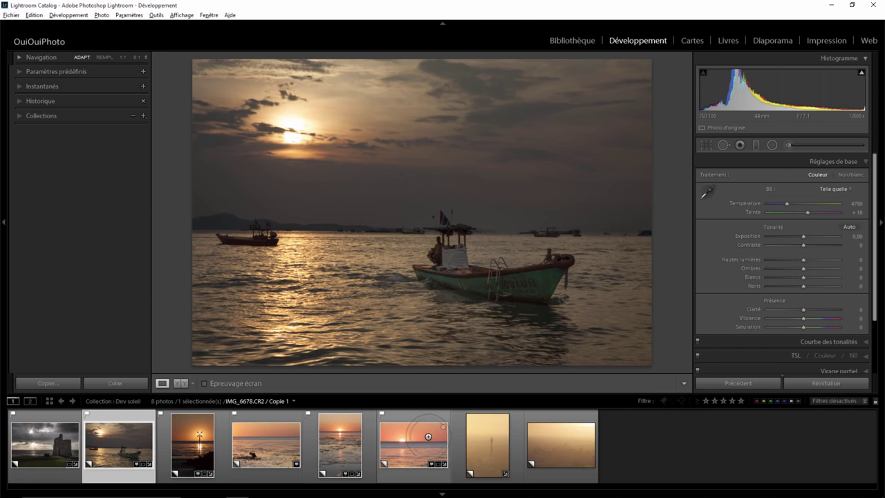
pyautogui.click(408, 445)
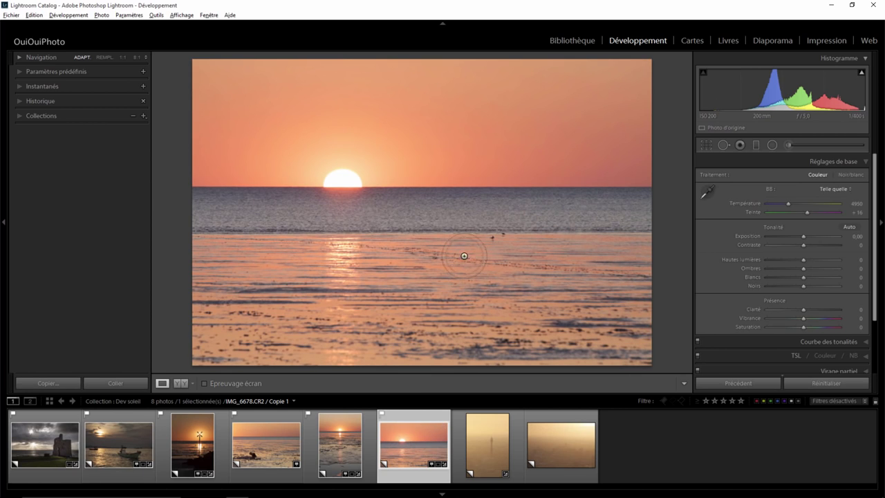
pyautogui.click(340, 443)
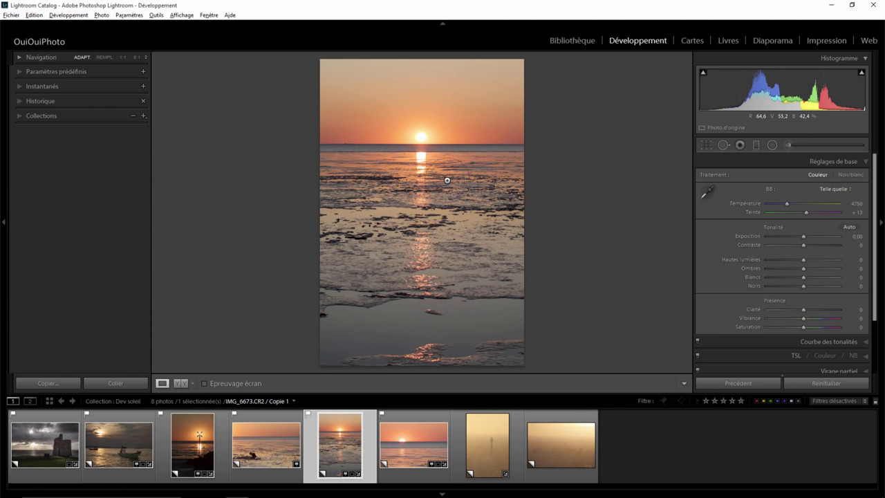
pyautogui.press('Left')
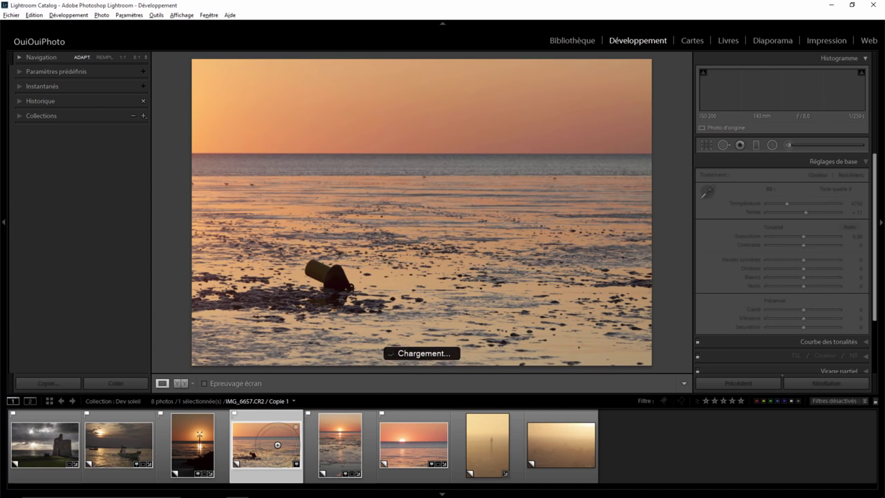